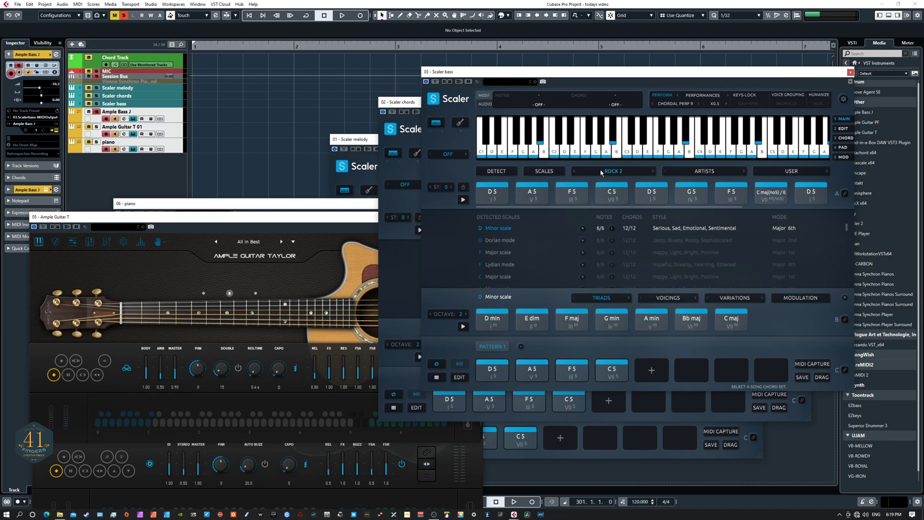
# Look through the Rock chord sets in Scaler bass and preview the chords of the Rock 2 set
pyautogui.click(599, 172)
pyautogui.moveTo(606, 403)
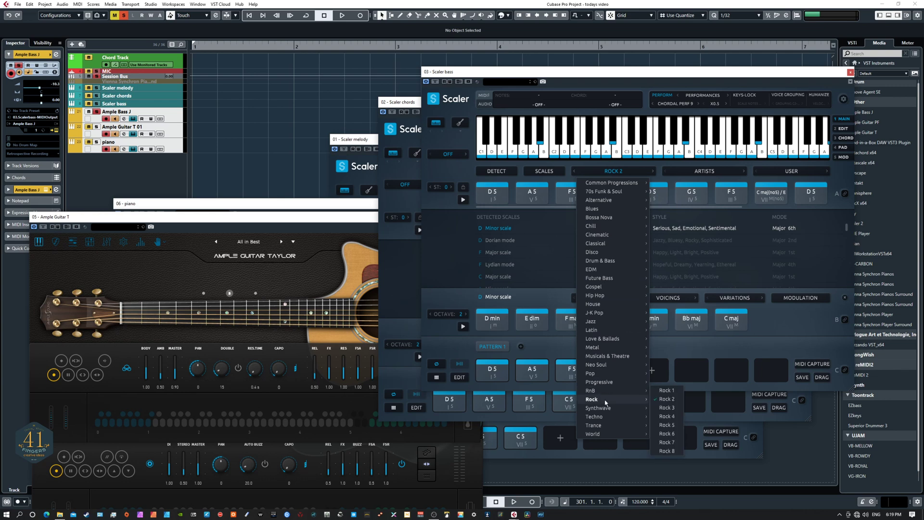
pyautogui.click(436, 204)
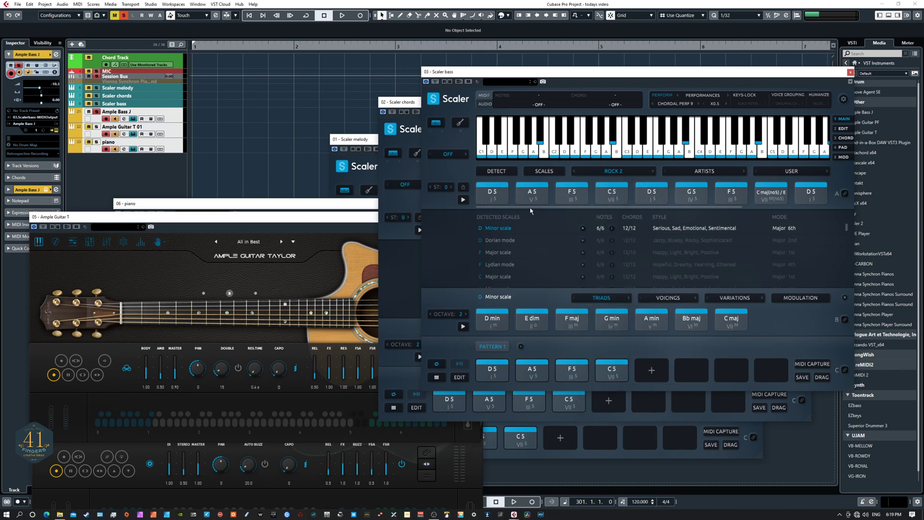
pyautogui.click(606, 194)
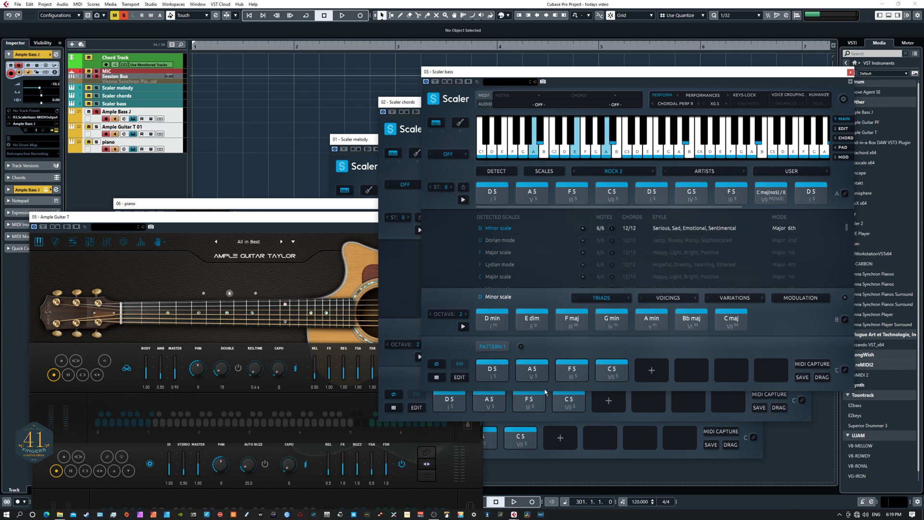
# Play the bass pattern and examine the performance type, expression pattern and speed options in Scaler bass
pyautogui.moveTo(490, 74); pyautogui.dragTo(467, 94)
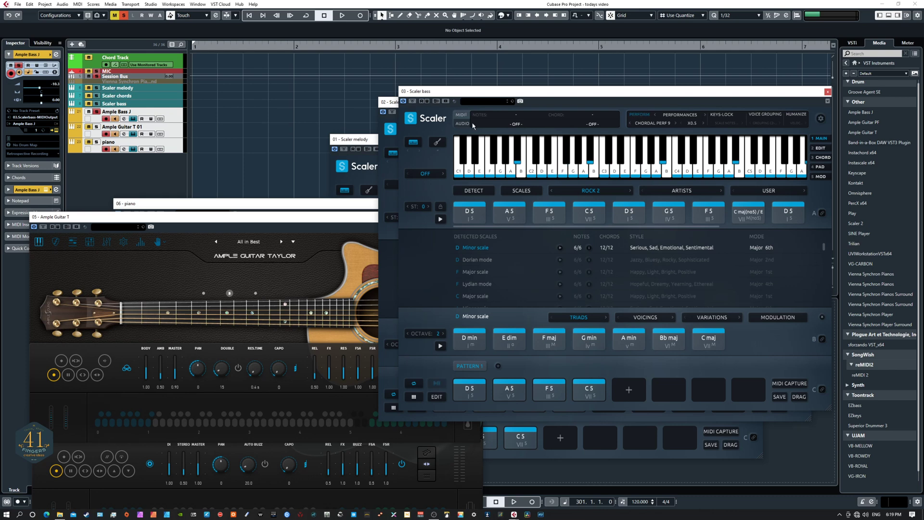
pyautogui.press('space')
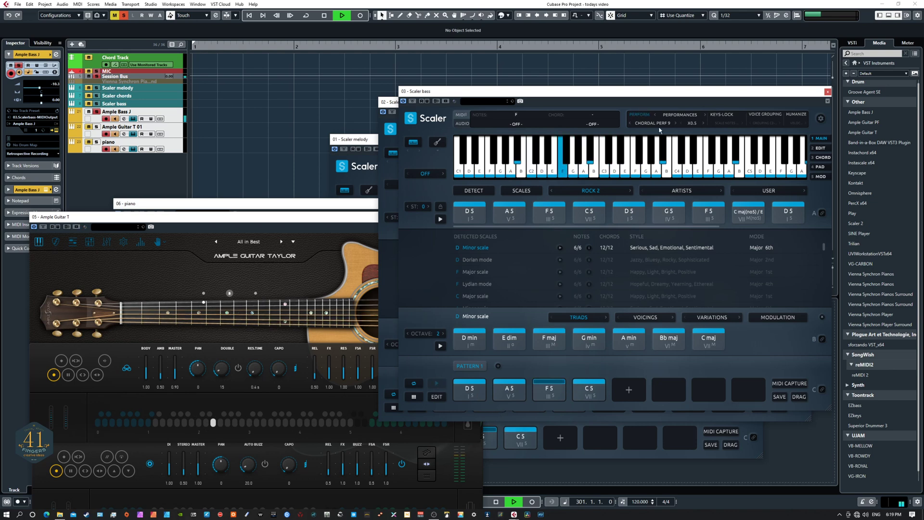
pyautogui.click(676, 117)
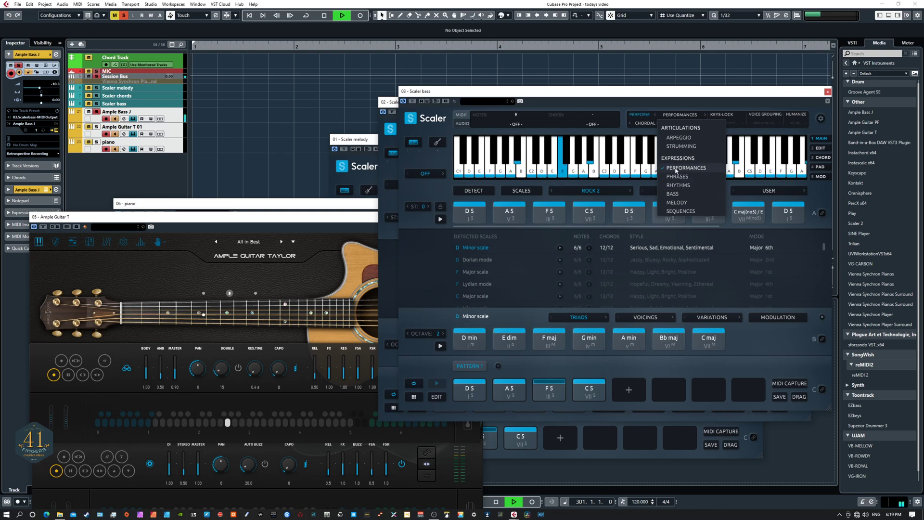
pyautogui.click(645, 126)
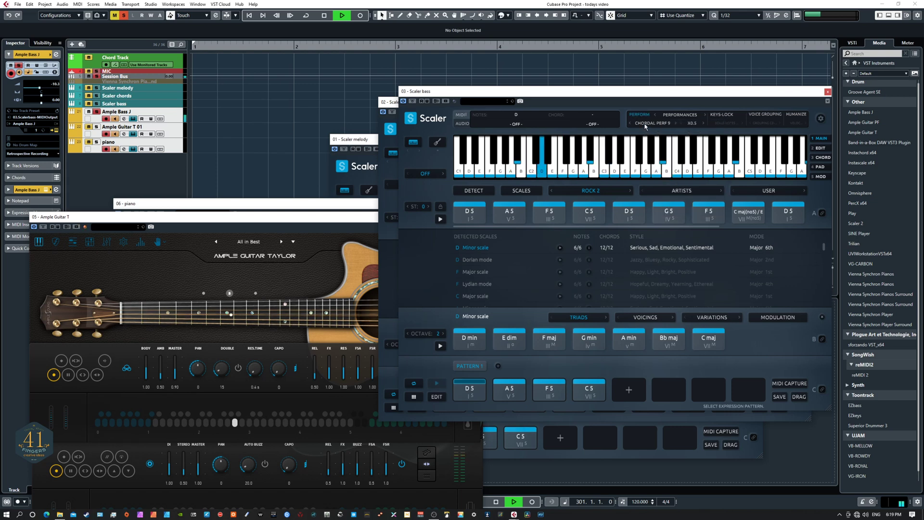
pyautogui.click(704, 125)
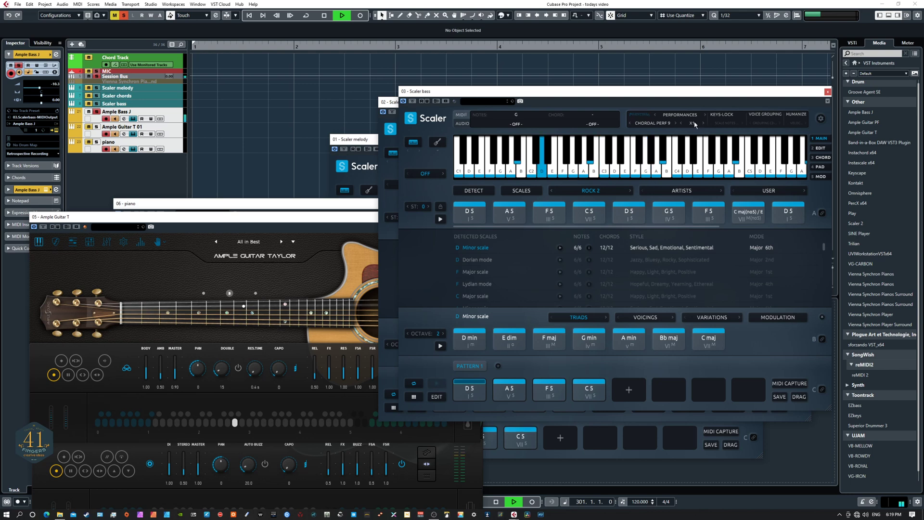
pyautogui.click(681, 124)
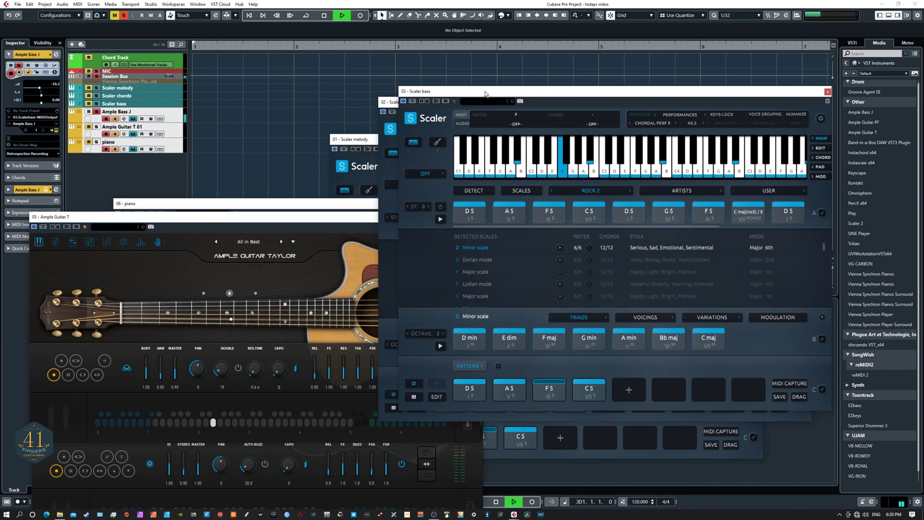
# Rearrange the plugin windows so Scaler chords is in front of Scaler bass and Ample Guitar T is in front of Ample Bass J
pyautogui.moveTo(463, 92); pyautogui.dragTo(484, 79)
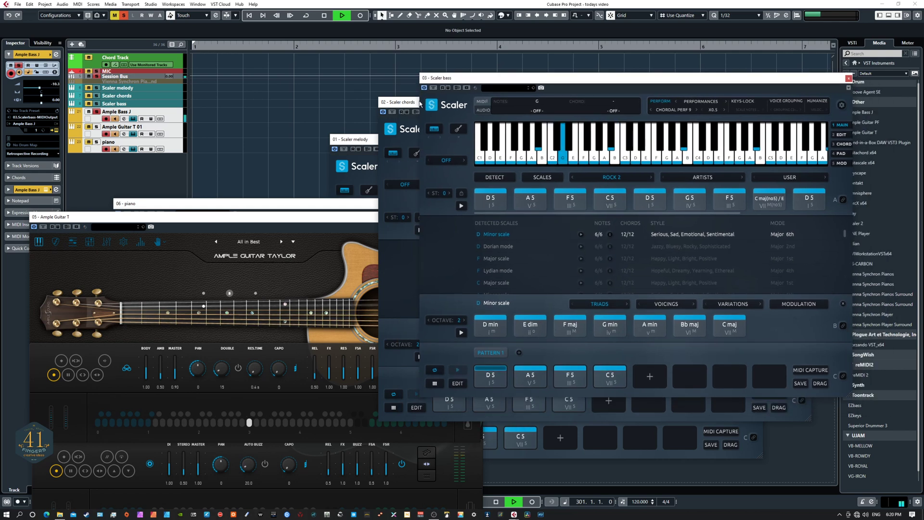
pyautogui.click(398, 102)
pyautogui.moveTo(245, 221); pyautogui.dragTo(334, 222)
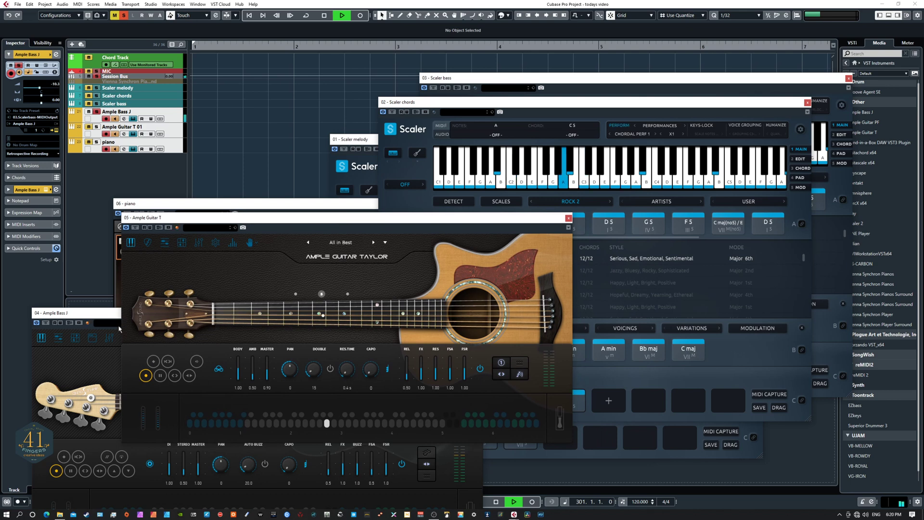
pyautogui.moveTo(97, 318); pyautogui.dragTo(120, 254)
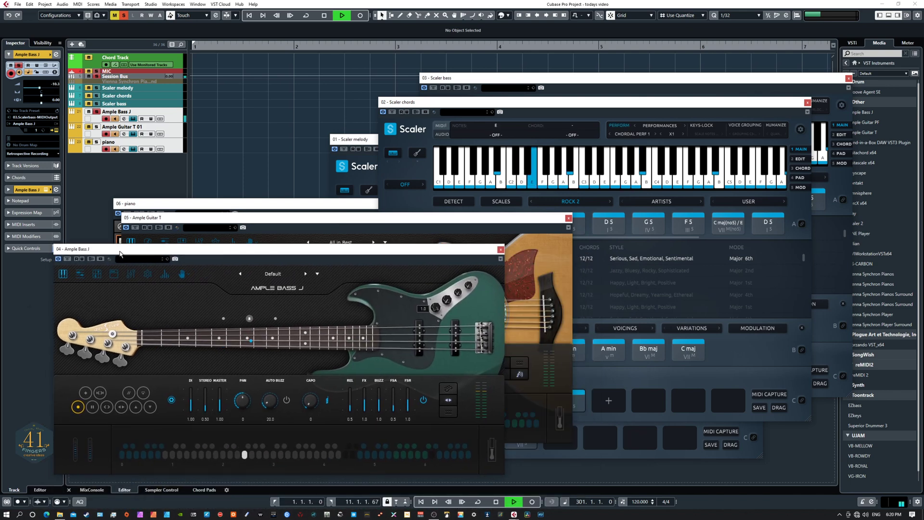
pyautogui.moveTo(199, 221); pyautogui.dragTo(108, 246)
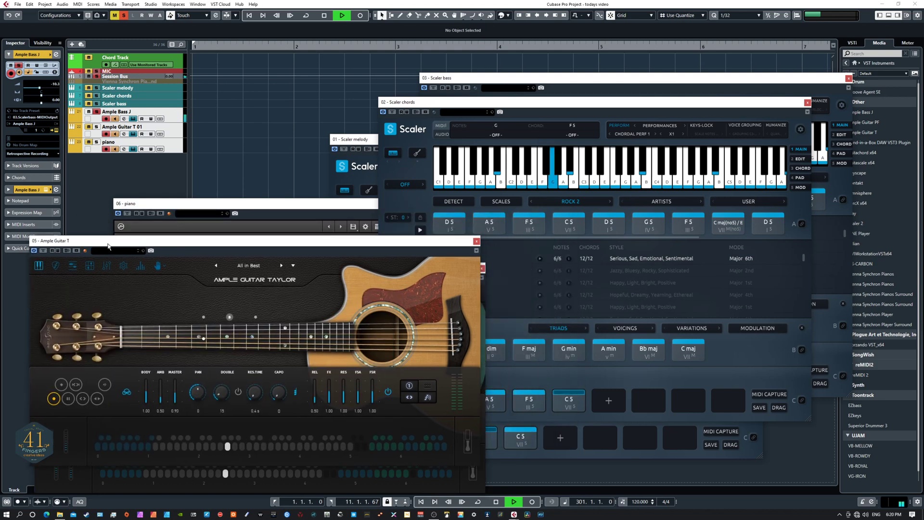
pyautogui.click(447, 103)
pyautogui.moveTo(447, 102)
pyautogui.mouseDown()
pyautogui.moveTo(518, 122)
pyautogui.moveTo(465, 100)
pyautogui.mouseUp()
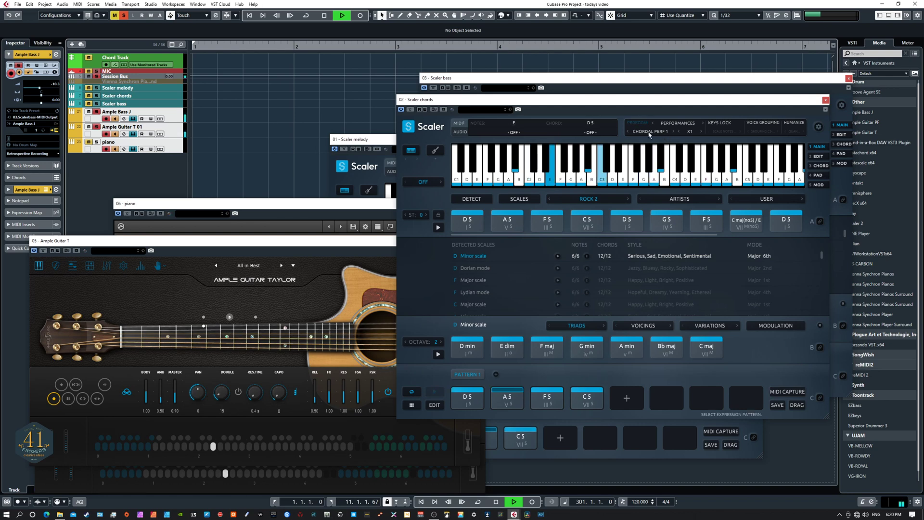
# Try the Strumming articulation in Scaler chords during playback, and return it to Performances
pyautogui.click(672, 125)
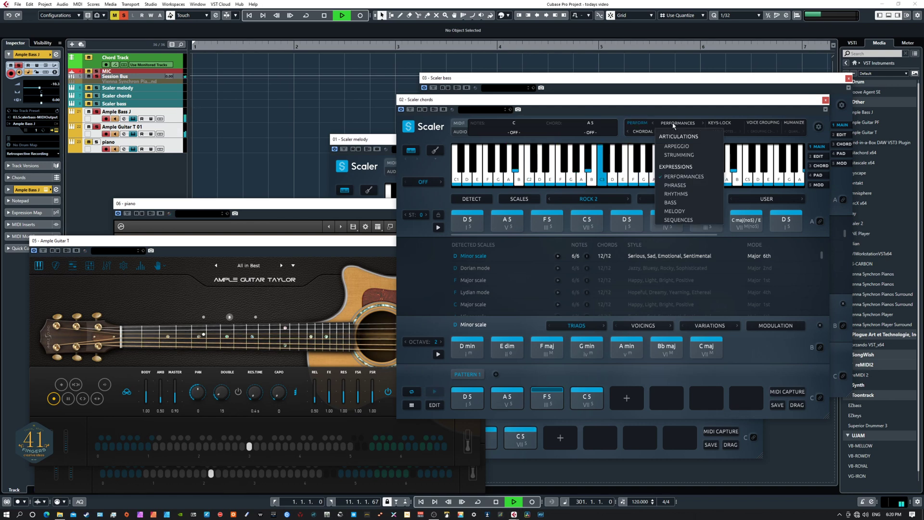
pyautogui.click(677, 155)
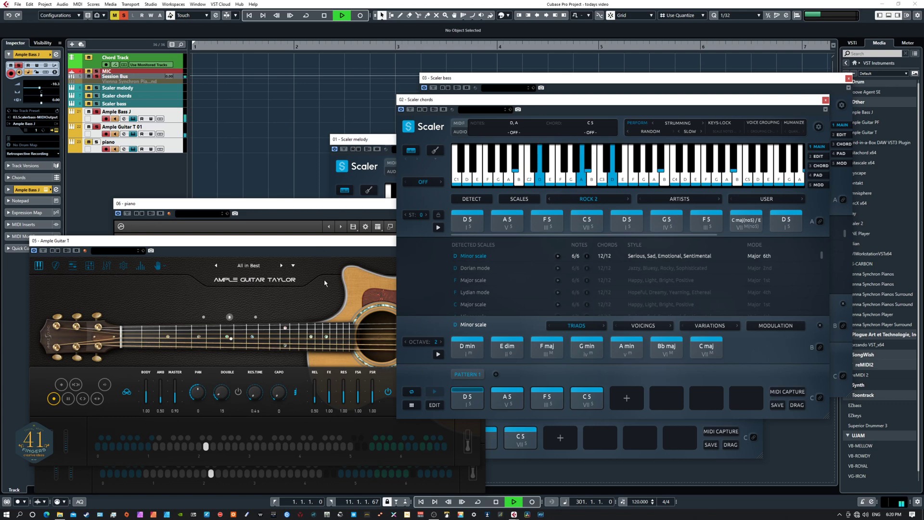
pyautogui.click(677, 124)
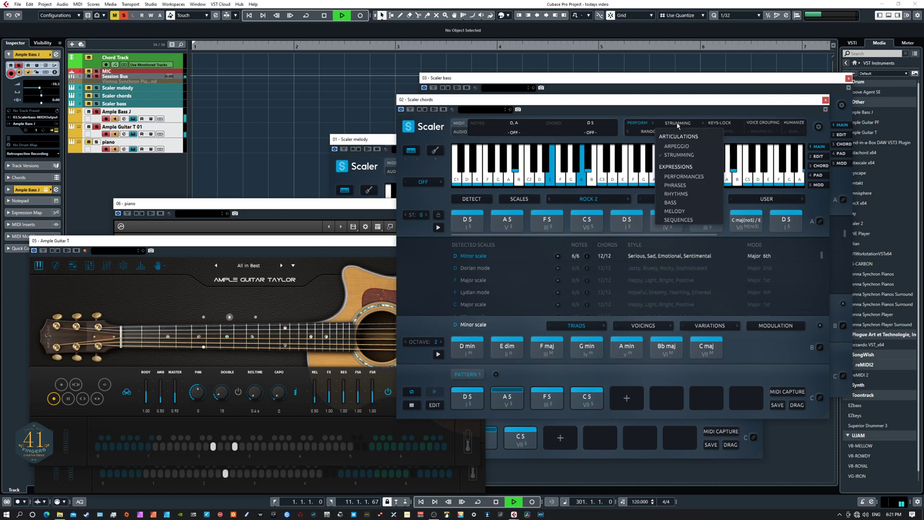
pyautogui.click(682, 177)
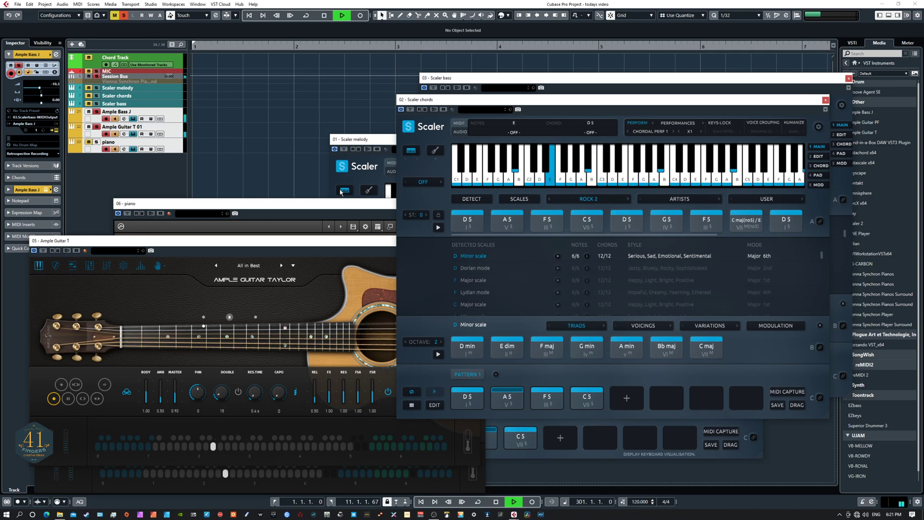
# Bring the piano and Scaler melody windows to the front to show them playing together, and stop playback
pyautogui.moveTo(233, 244); pyautogui.dragTo(232, 264)
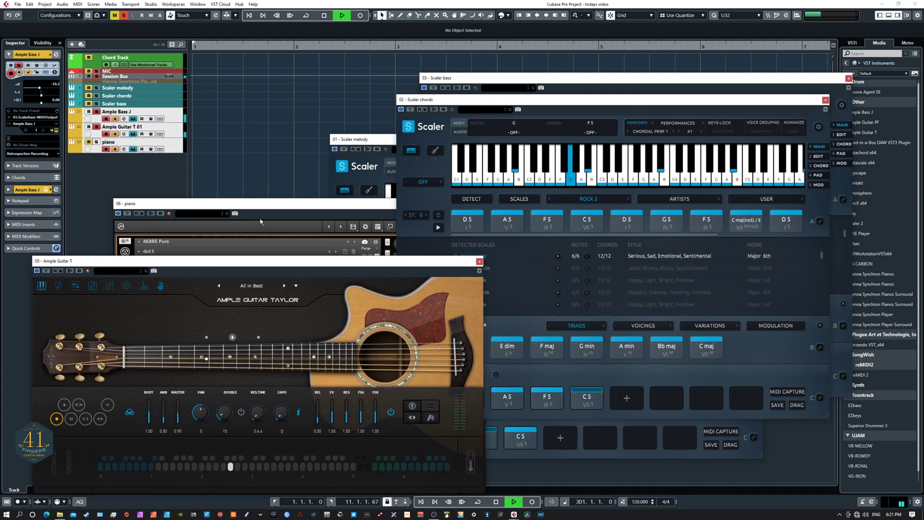
pyautogui.moveTo(233, 204); pyautogui.dragTo(149, 215)
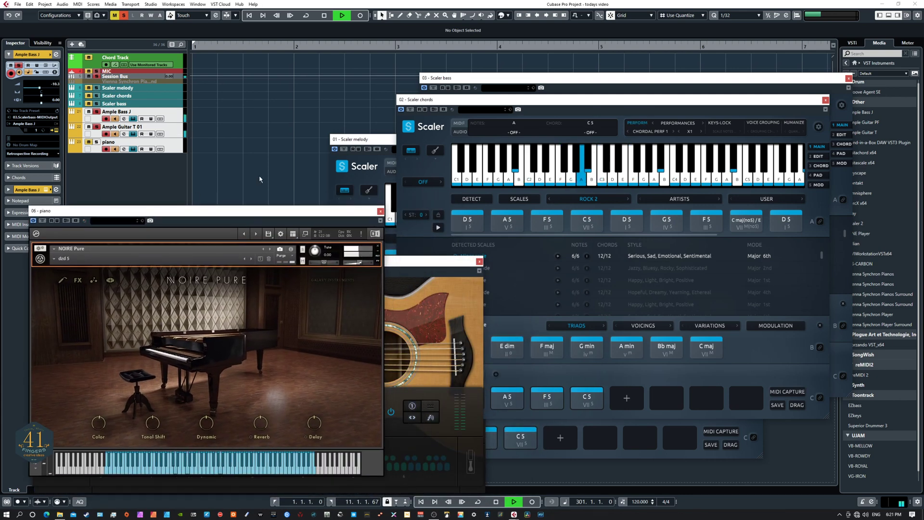
pyautogui.moveTo(378, 140); pyautogui.dragTo(435, 115)
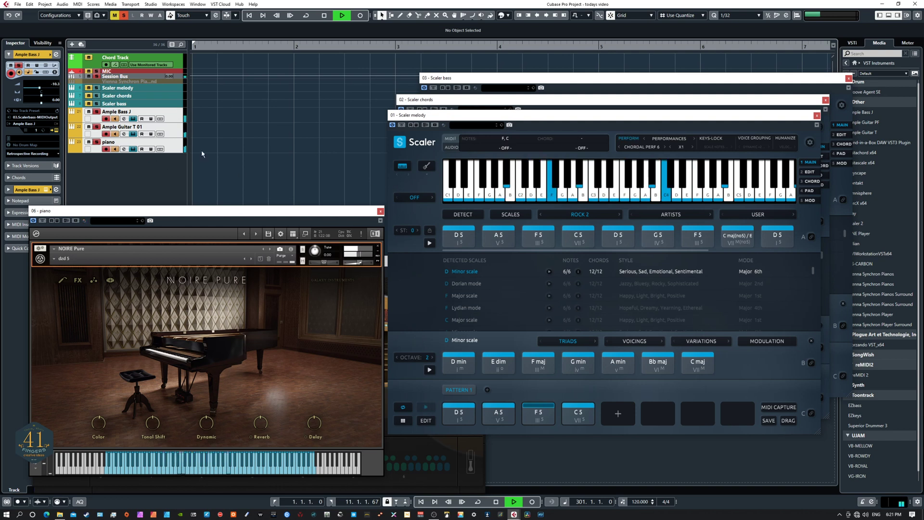
pyautogui.press('space')
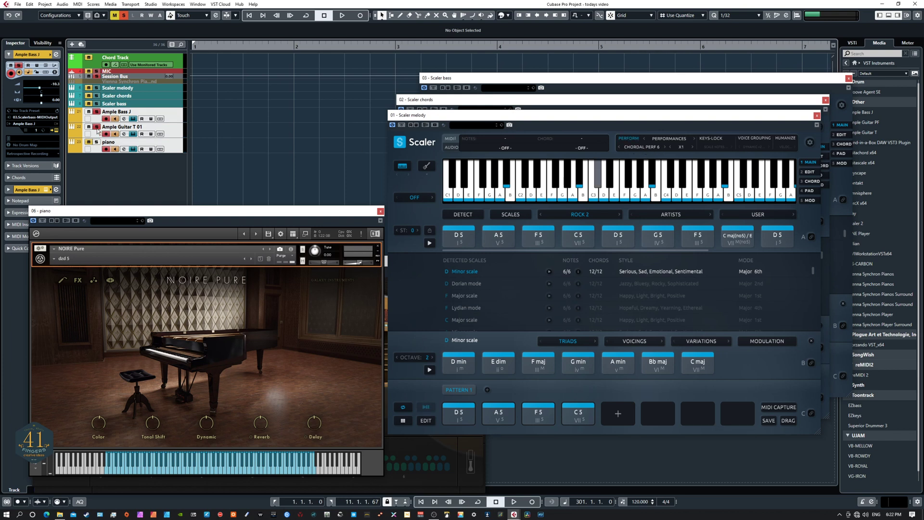
# Restart playback and set the Scaler bass expression pattern to Chordal Perf 12 at speed x0.5
pyautogui.click(527, 80)
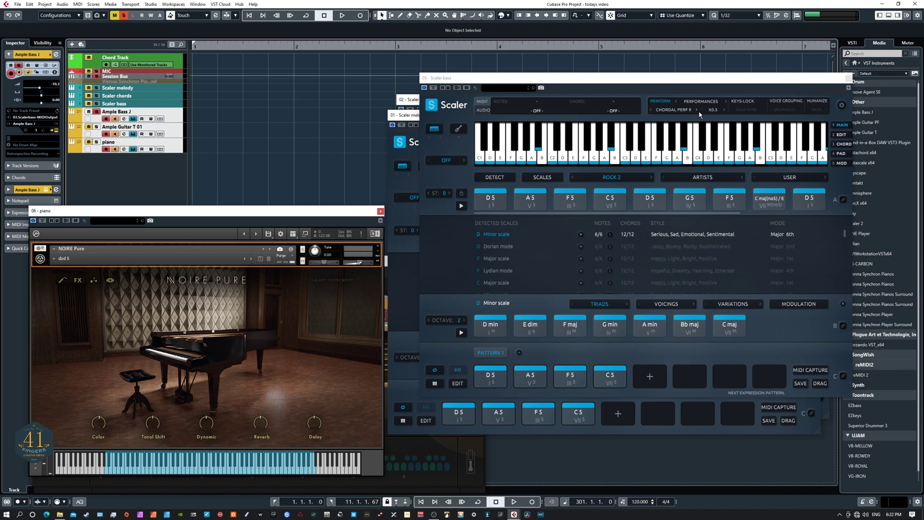
pyautogui.press('space')
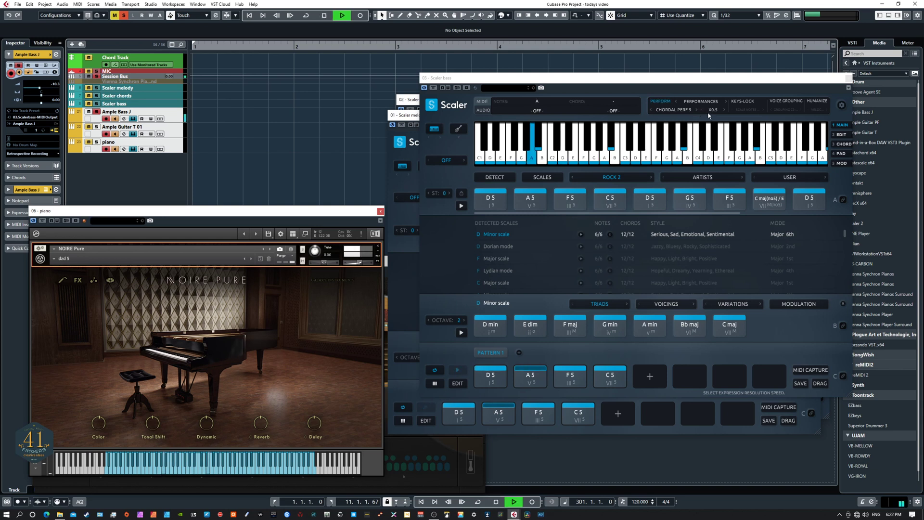
pyautogui.click(696, 110)
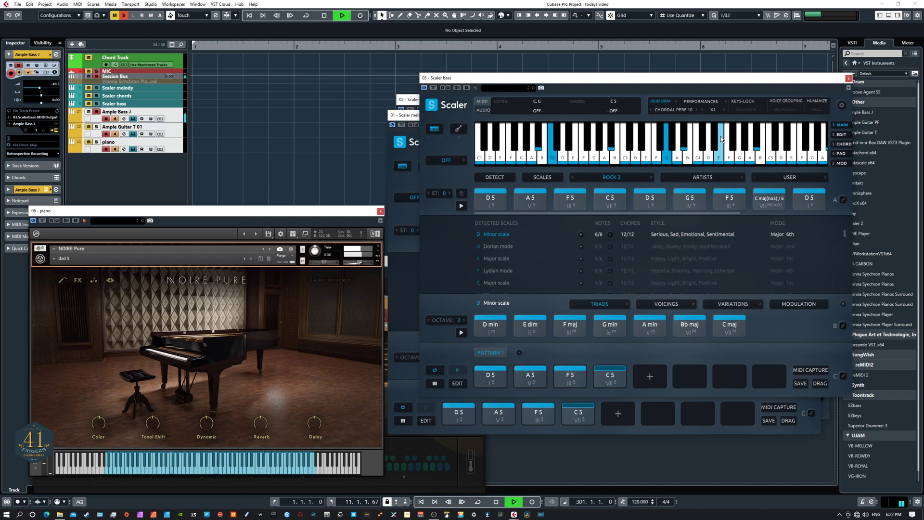
pyautogui.click(696, 110)
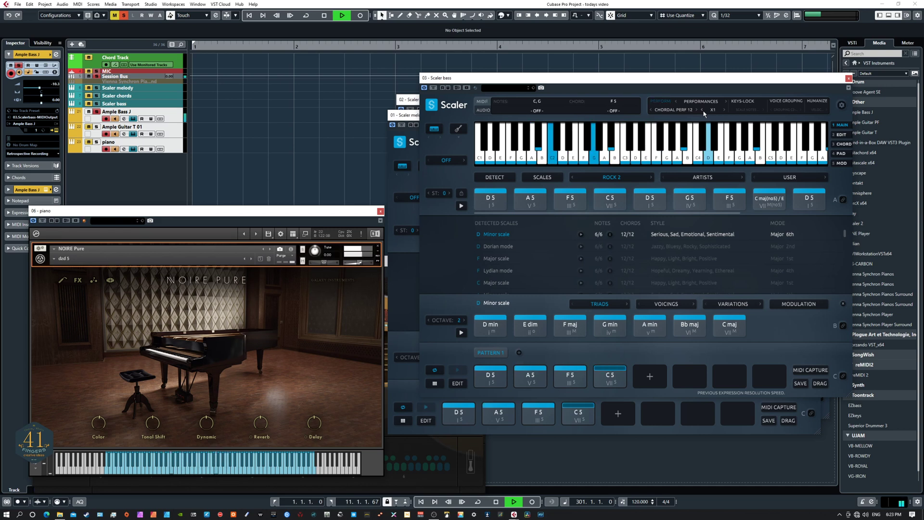
pyautogui.click(703, 110)
# Close the piano and Ample Guitar T windows and move the Ample Bass J window up into full view
pyautogui.click(380, 211)
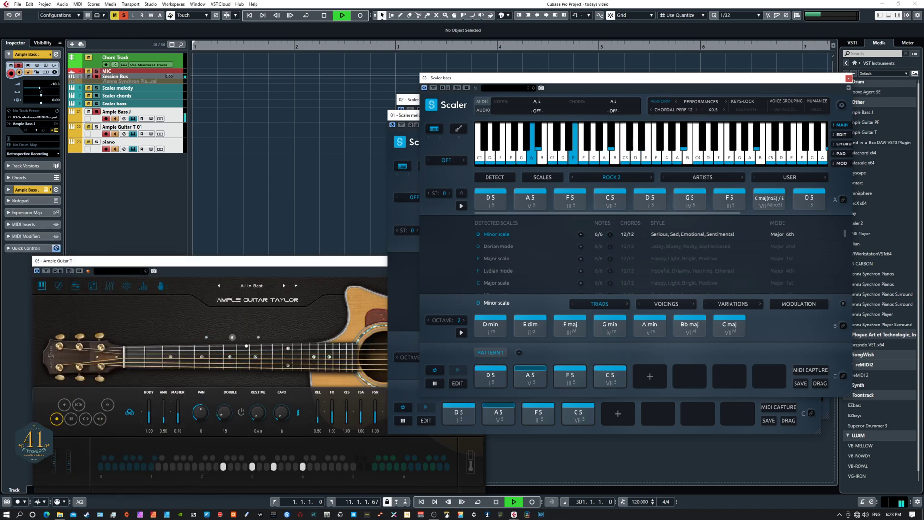
pyautogui.click(385, 260)
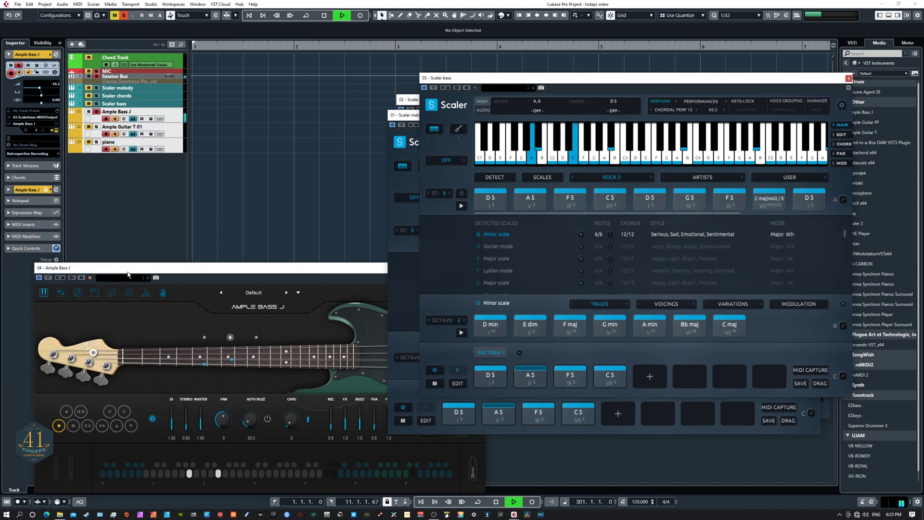
pyautogui.moveTo(128, 271); pyautogui.dragTo(108, 208)
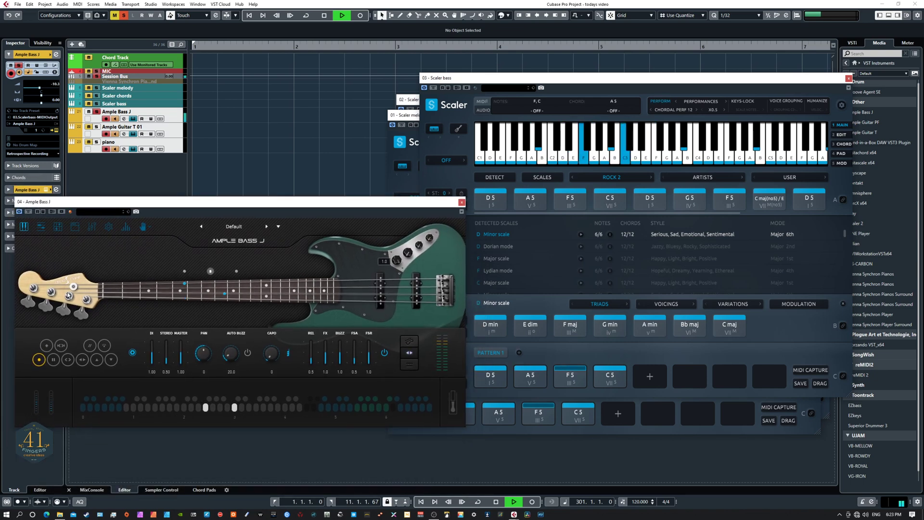
# Try other playing articulations on Ample Bass J during playback, and switch back to the first one
pyautogui.click(54, 360)
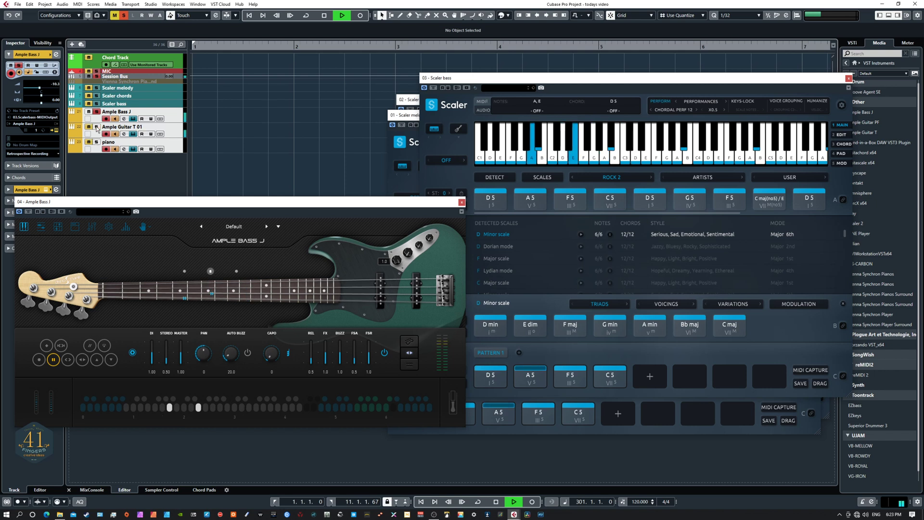
pyautogui.click(68, 360)
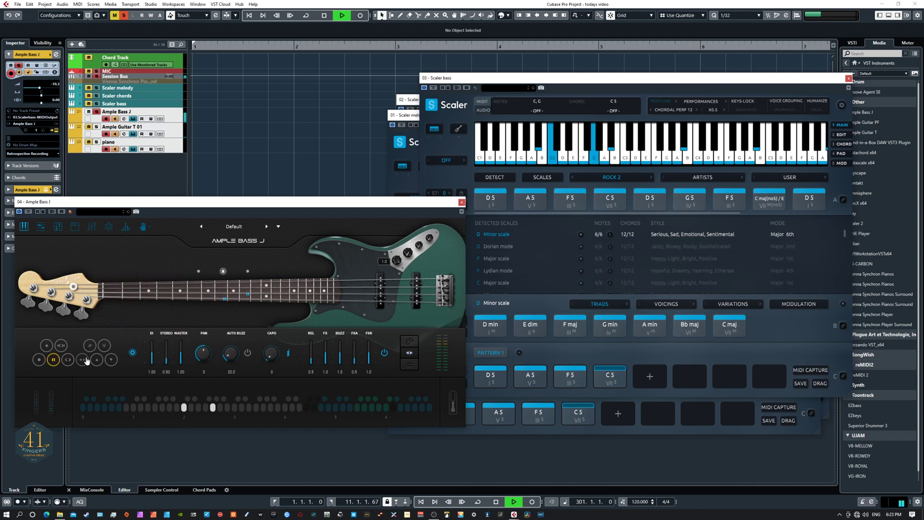
pyautogui.click(84, 360)
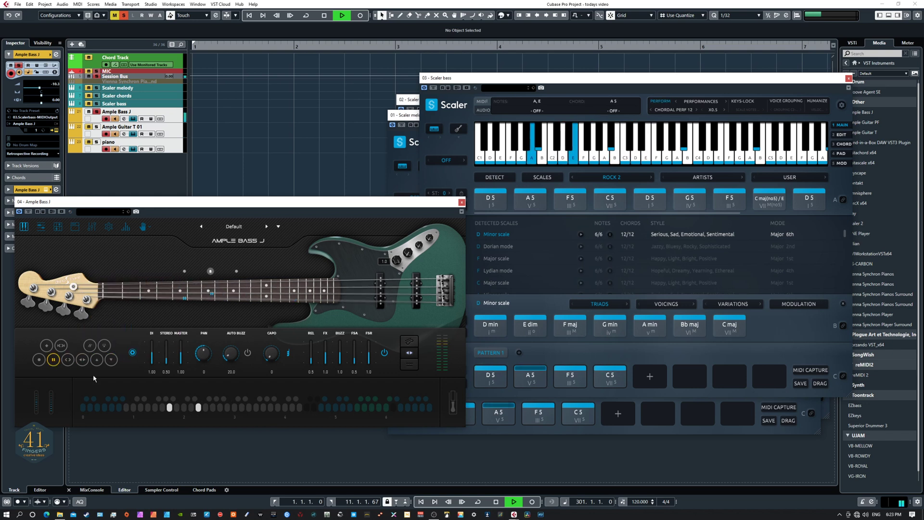
pyautogui.click(40, 364)
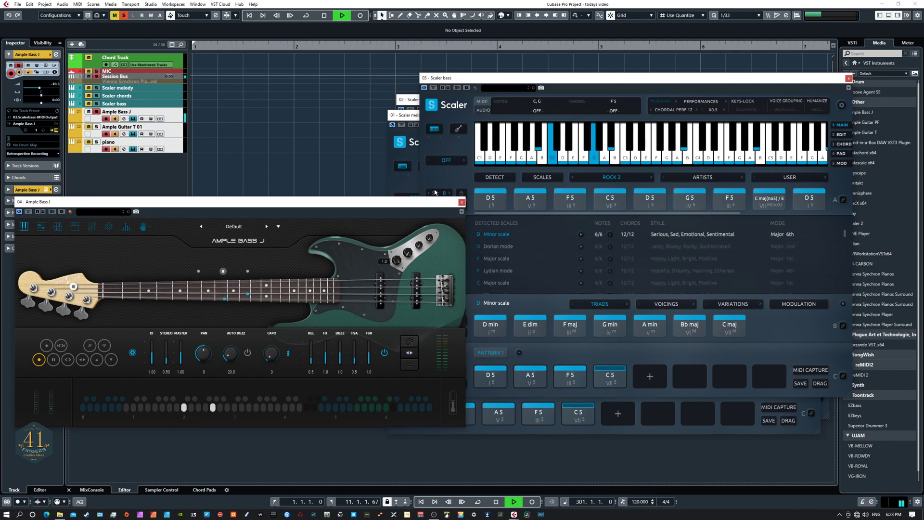
# Turn on voice grouping in Scaler bass and set it to Dynamic
pyautogui.click(782, 103)
pyautogui.click(783, 110)
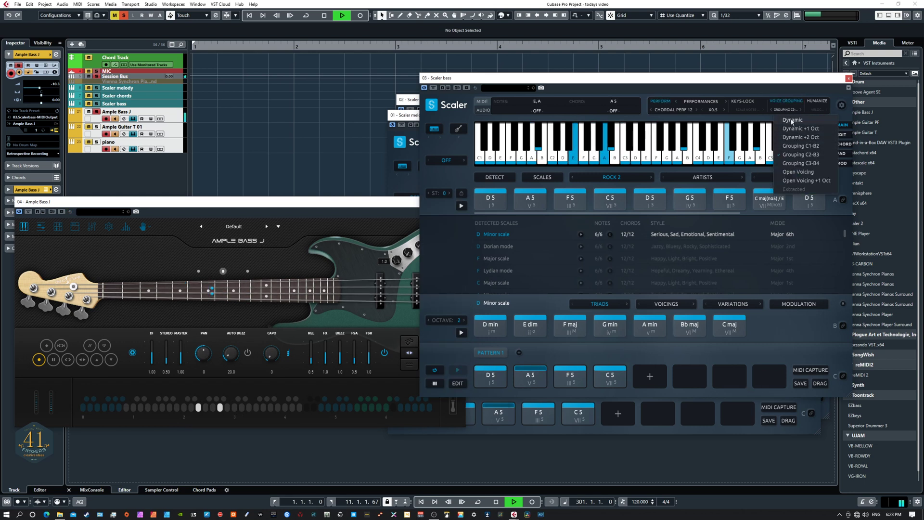
pyautogui.click(794, 129)
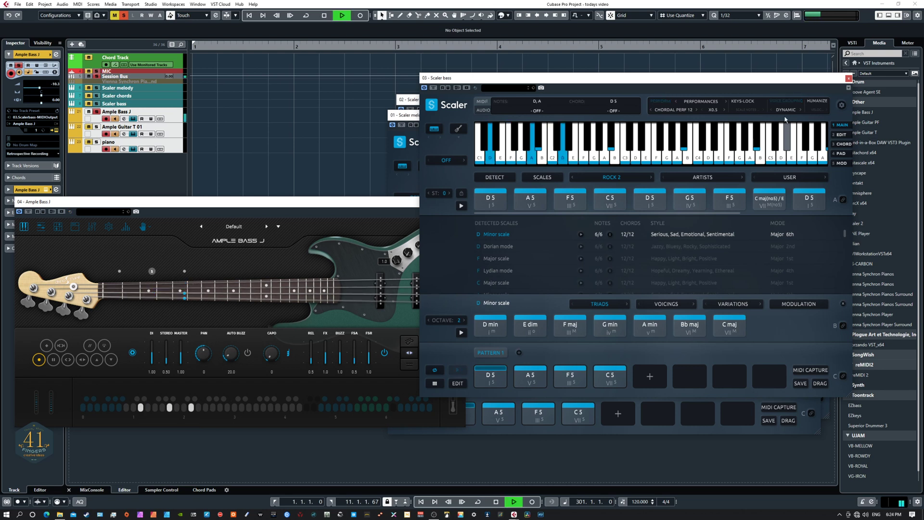
# Try the Dynamic +1 Oct and Dynamic +2 Oct voice groupings in Scaler bass during playback
pyautogui.click(786, 110)
pyautogui.click(789, 129)
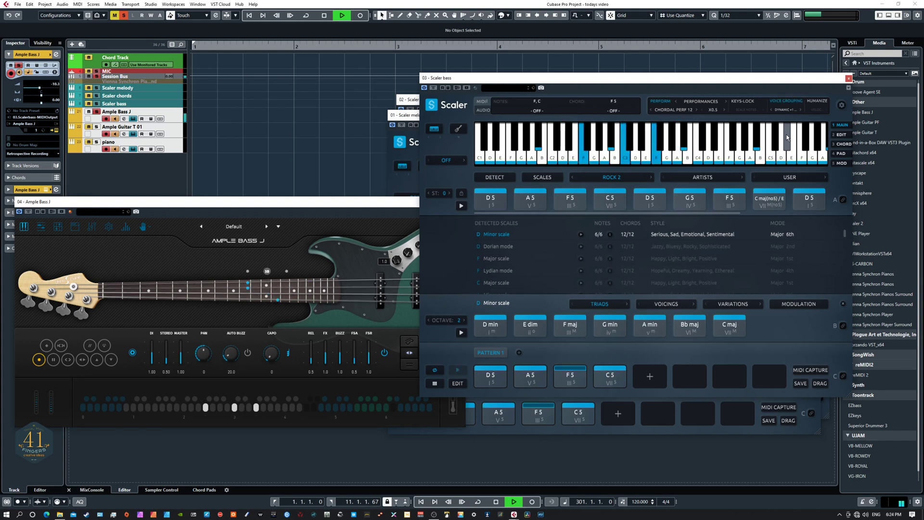
pyautogui.click(783, 110)
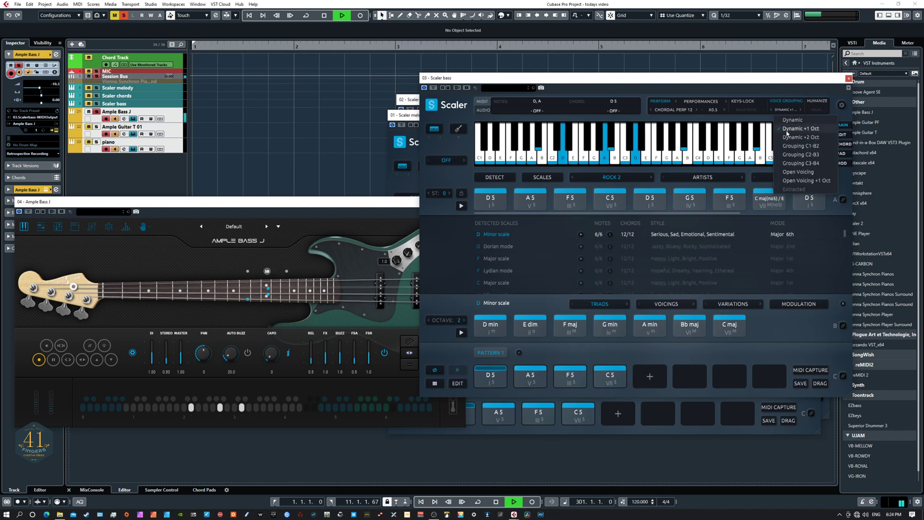
pyautogui.click(788, 138)
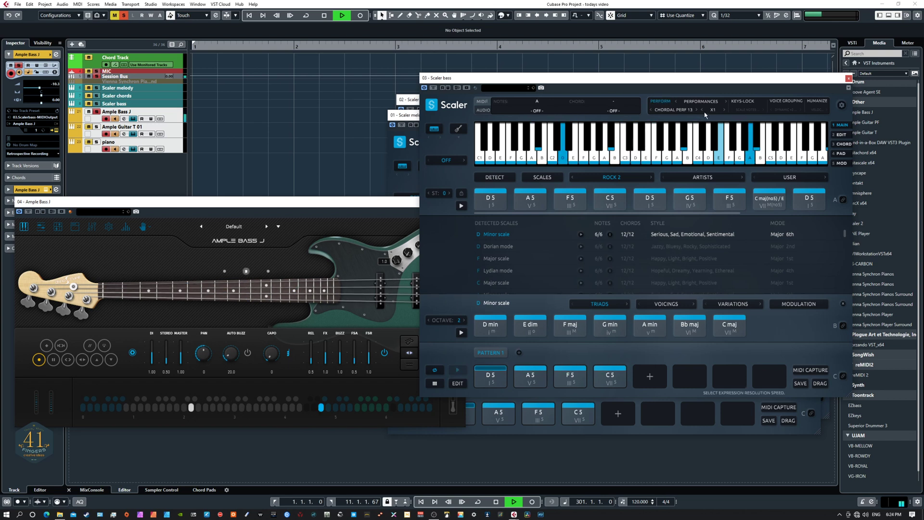
# Set Scaler bass to speed x0.5 with pattern Chordal Perf 13 and audition it with the guitar and piano tracks soloed alongside
pyautogui.click(702, 111)
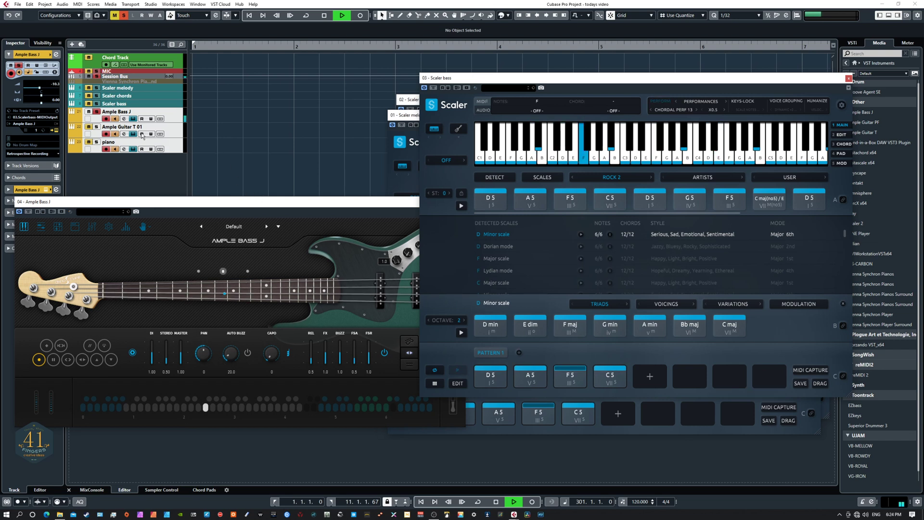
pyautogui.click(97, 127)
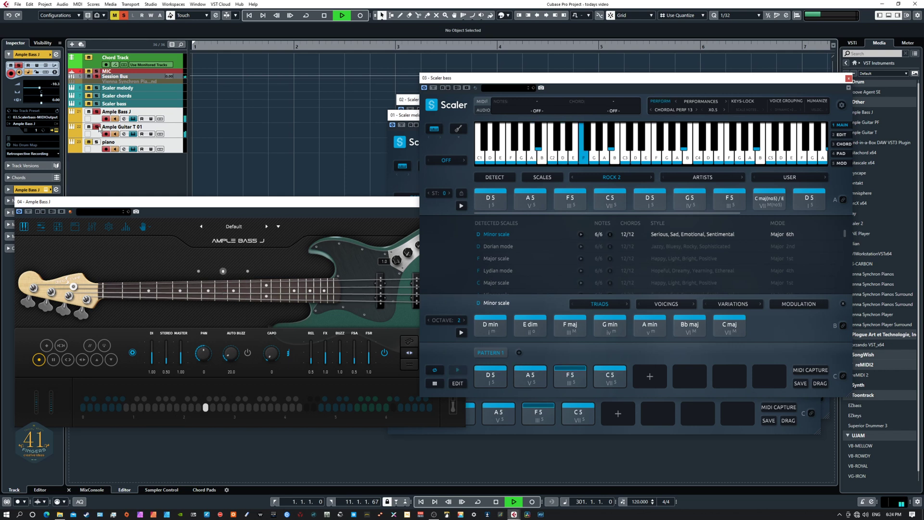
pyautogui.click(97, 142)
pyautogui.click(96, 142)
# Switch Ample Bass J to pick playing and try Scaler bass patterns Chordal Perf 14 and Chordal Perf 15, the second at speed x1
pyautogui.click(697, 110)
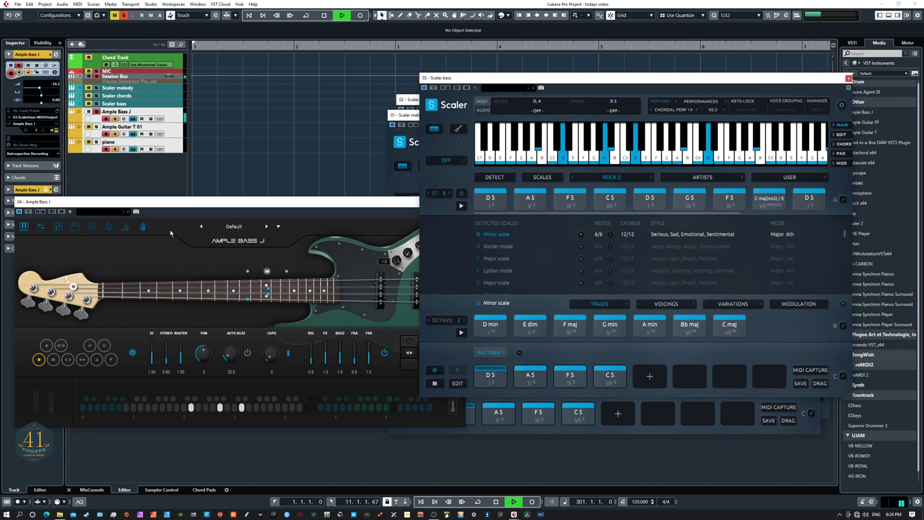
pyautogui.click(144, 229)
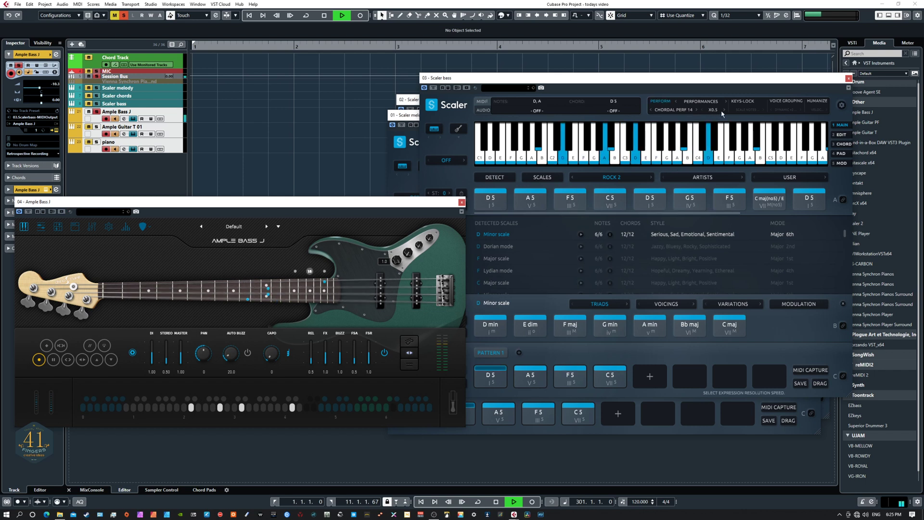
pyautogui.click(696, 110)
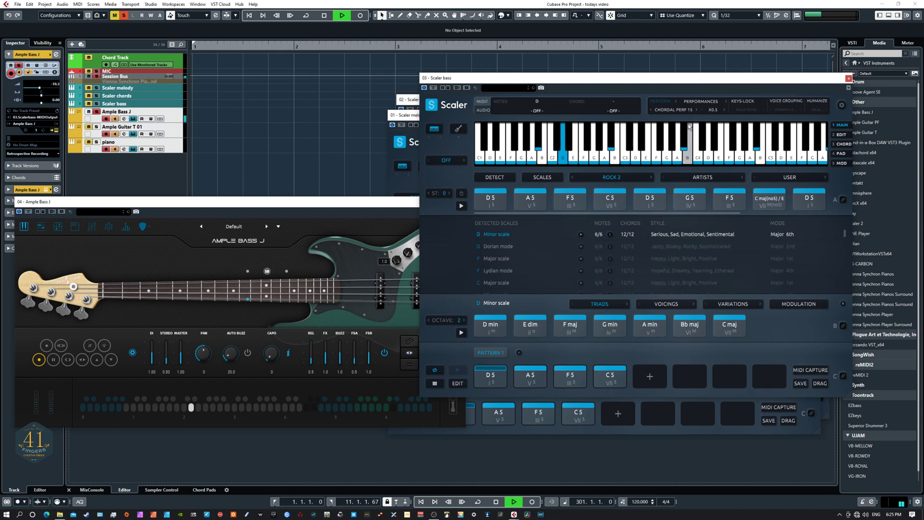
pyautogui.click(725, 111)
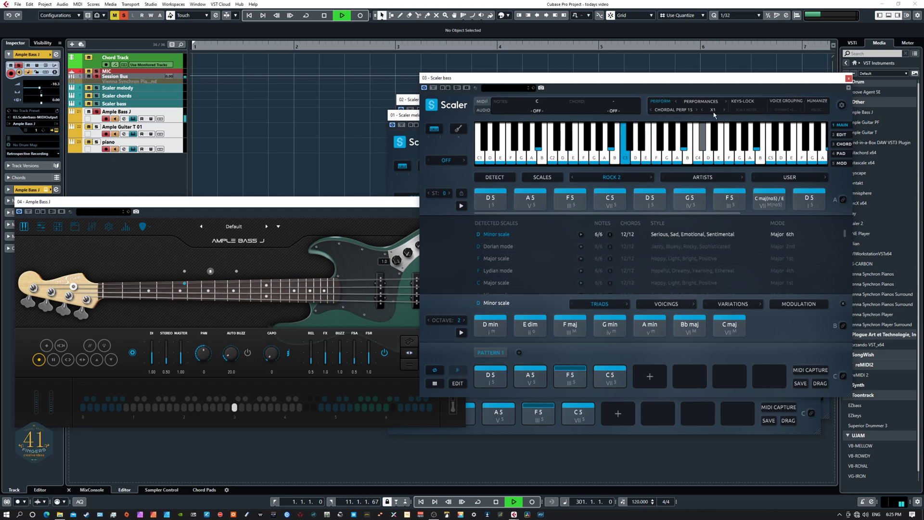
# Set the Scaler bass pattern to Accento at speed x0.5, audition it with the guitar, and stop playback
pyautogui.click(697, 111)
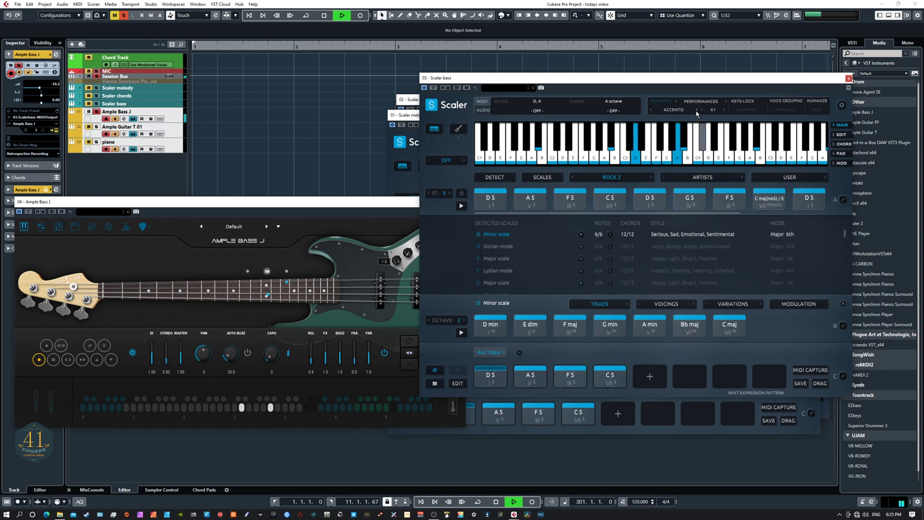
pyautogui.click(703, 111)
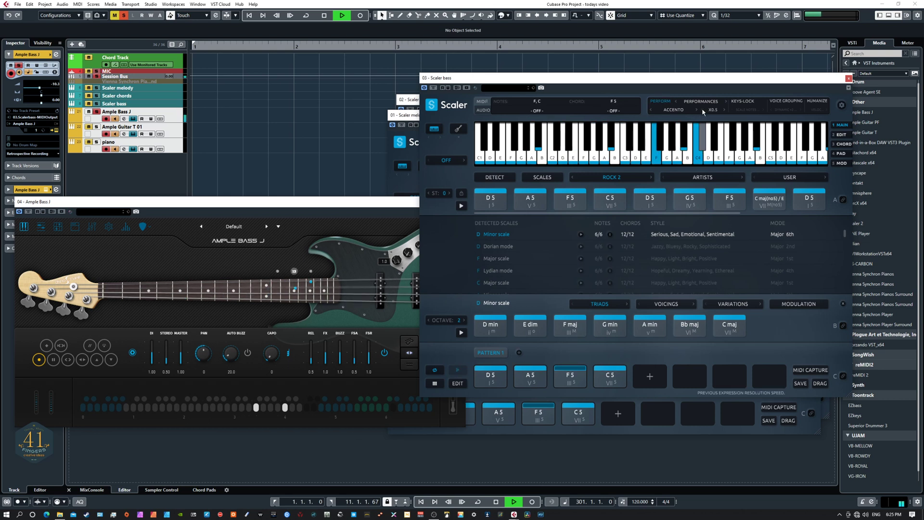
pyautogui.click(97, 126)
pyautogui.click(97, 127)
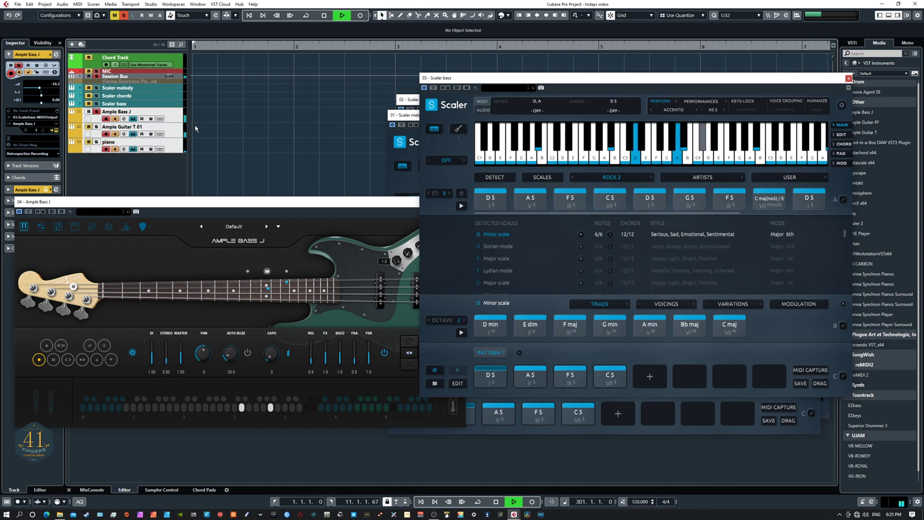
pyautogui.press('space')
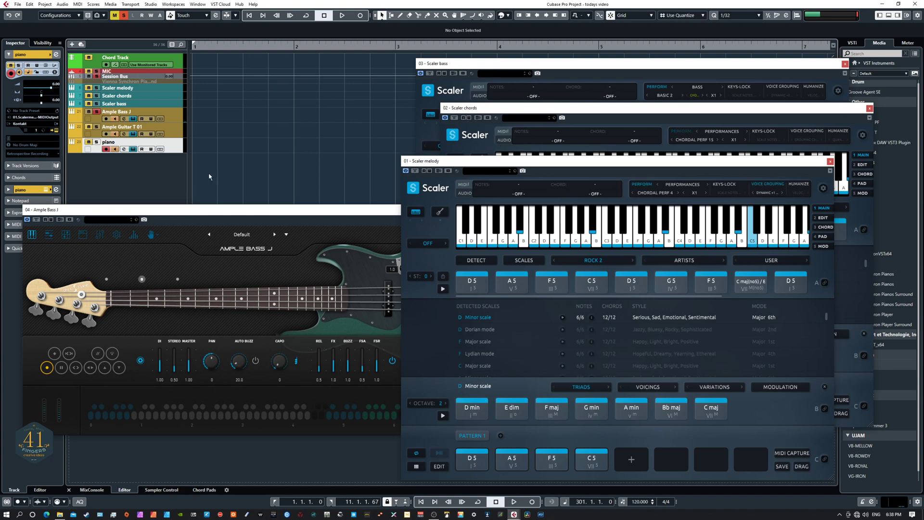
# Start playback, bring the Scaler bass window to the front and move it down below the Scaler melody title bar
pyautogui.press('space')
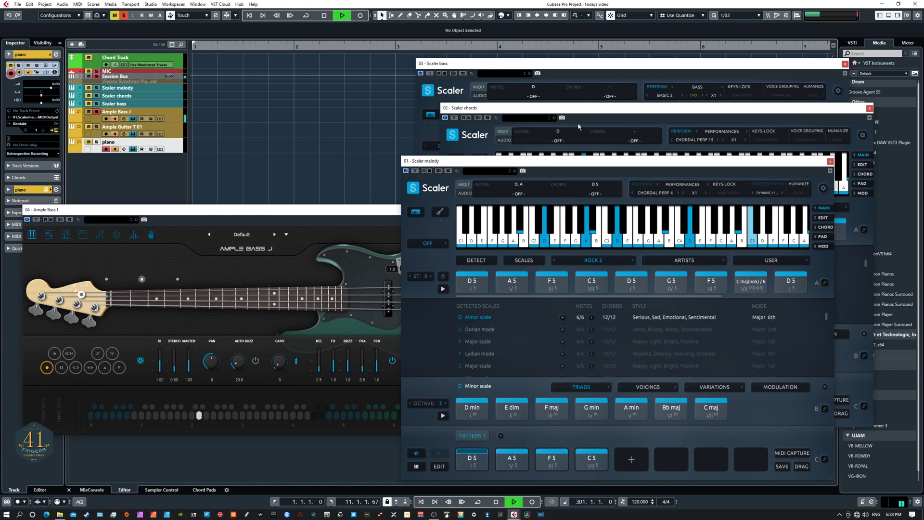
pyautogui.click(660, 101)
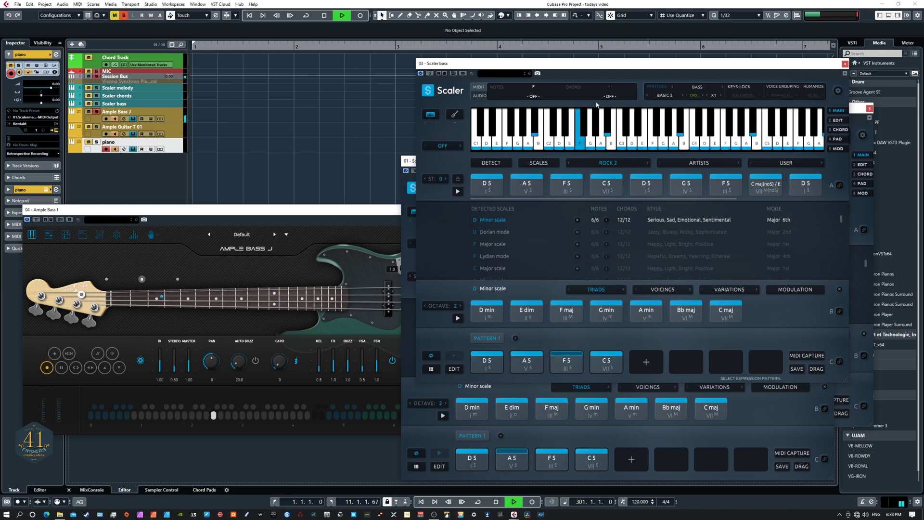
pyautogui.moveTo(510, 68); pyautogui.dragTo(527, 187)
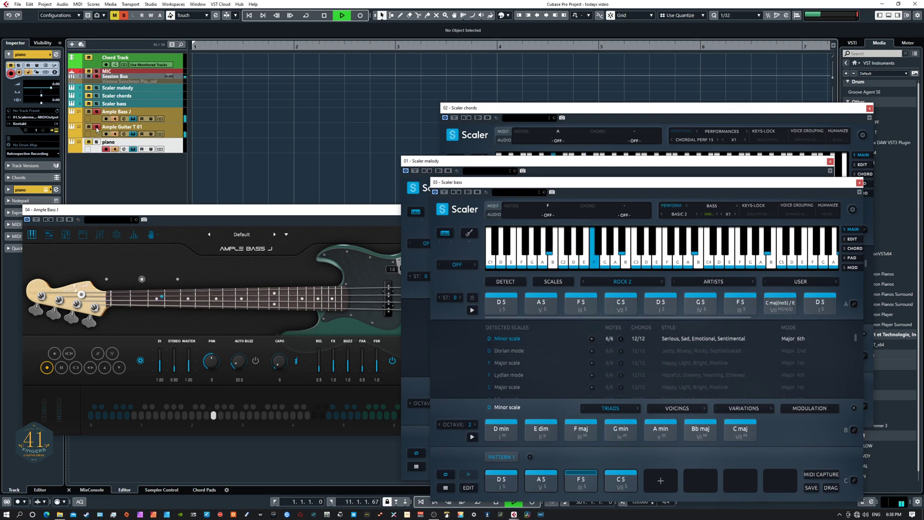
# Spread out the Scaler chords and Scaler melody windows so that the melody performance settings are fully in view
pyautogui.click(536, 109)
pyautogui.moveTo(536, 112); pyautogui.dragTo(522, 73)
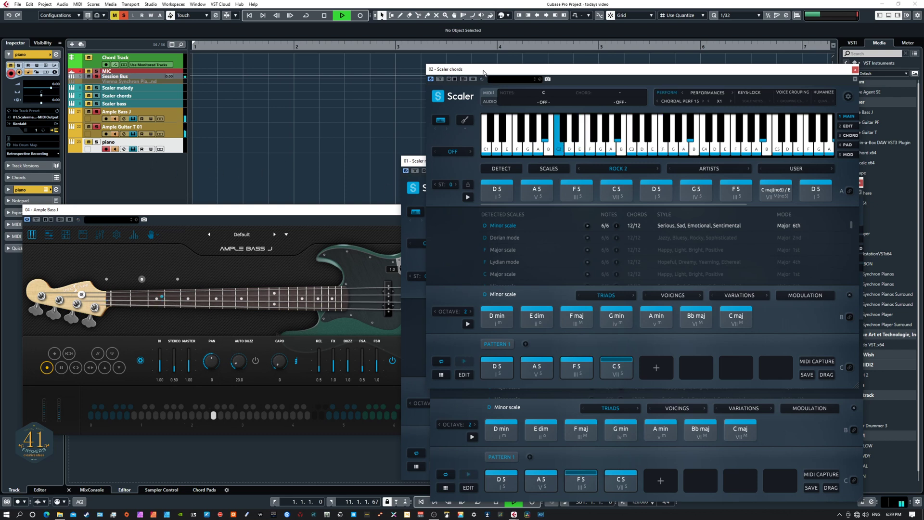
pyautogui.moveTo(489, 70); pyautogui.dragTo(575, 95)
pyautogui.moveTo(449, 163); pyautogui.dragTo(418, 123)
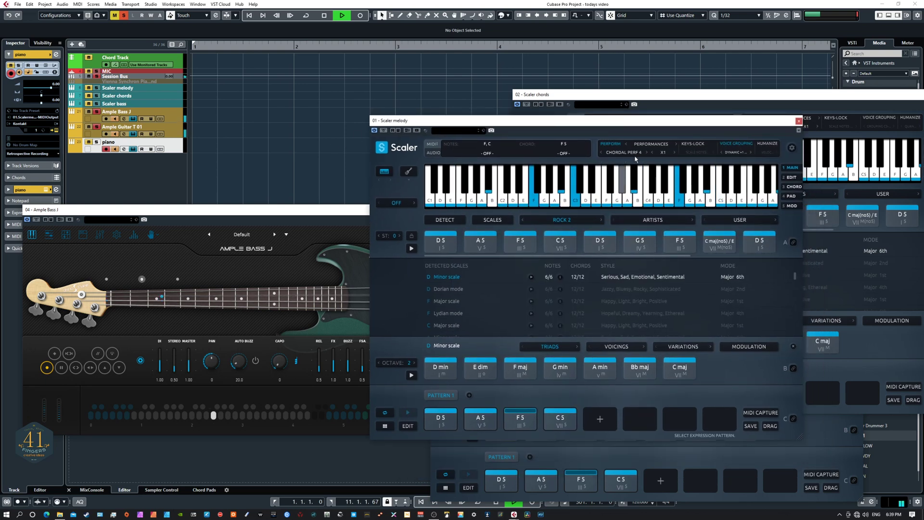
# Add the piano to the soloed tracks, select Dynamic +1 Oct voice grouping in Scaler melody, and stop playback
pyautogui.click(96, 142)
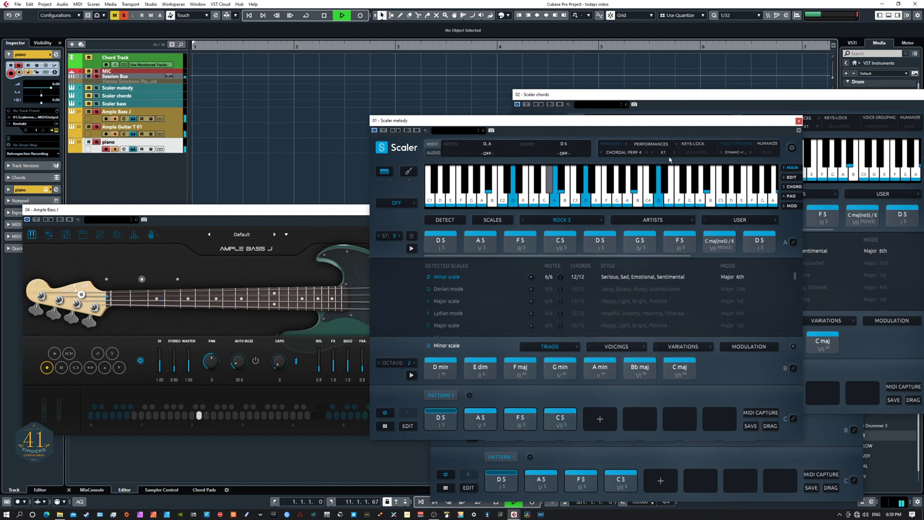
pyautogui.click(734, 152)
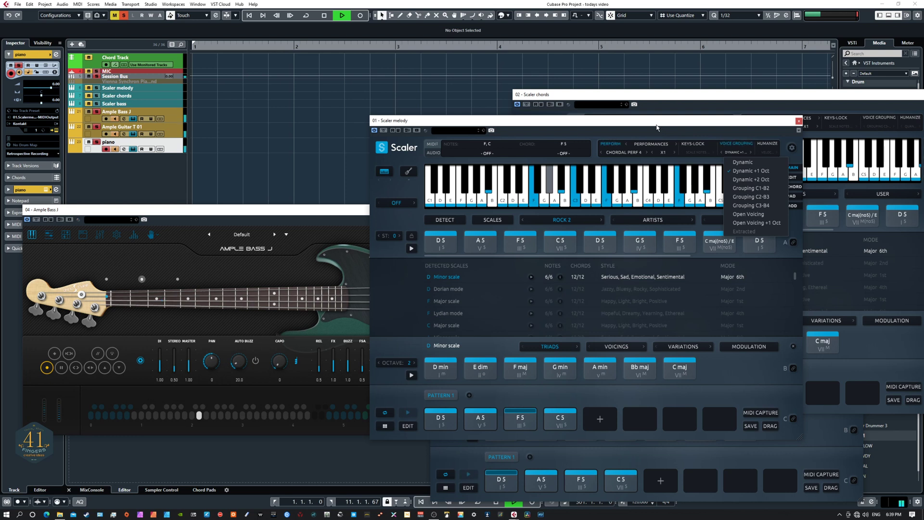
pyautogui.click(742, 171)
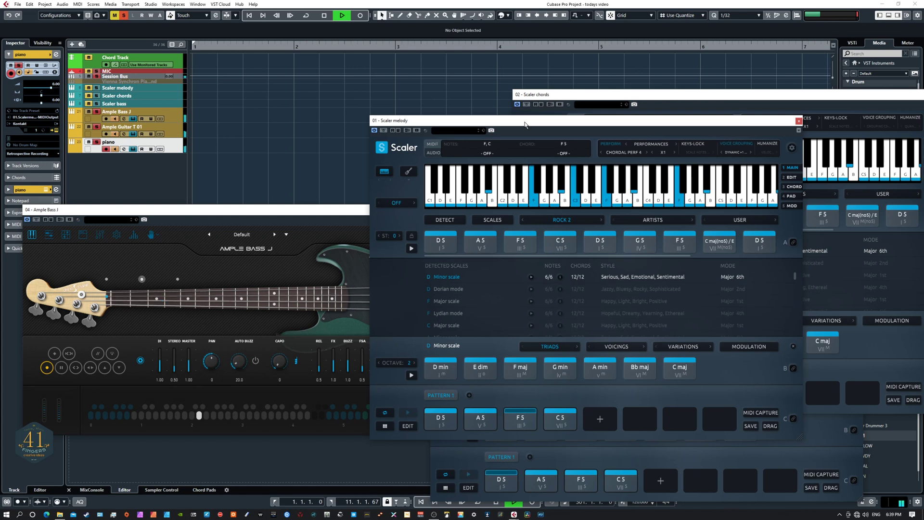
pyautogui.press('space')
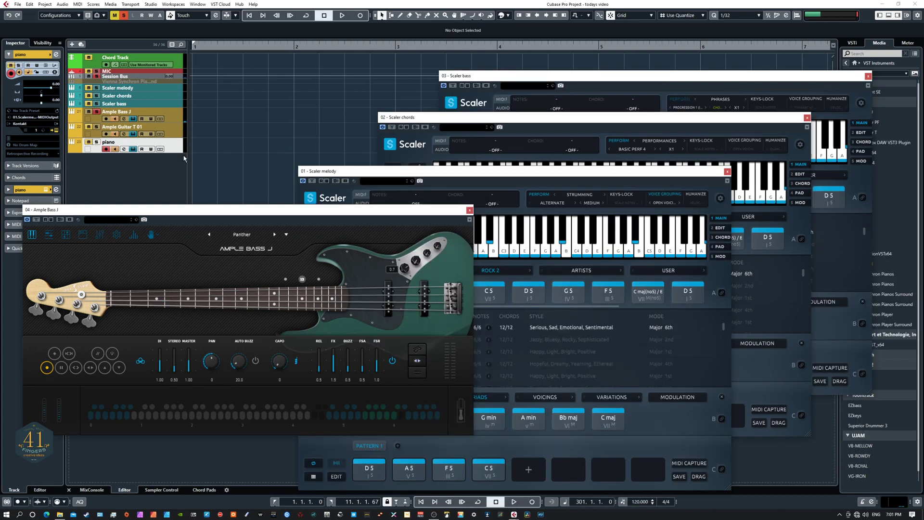
# Bring Scaler bass to the front beside Ample Bass J and look through its Common Phrases categories without changing the pattern
pyautogui.moveTo(230, 212); pyautogui.dragTo(223, 233)
pyautogui.click(509, 81)
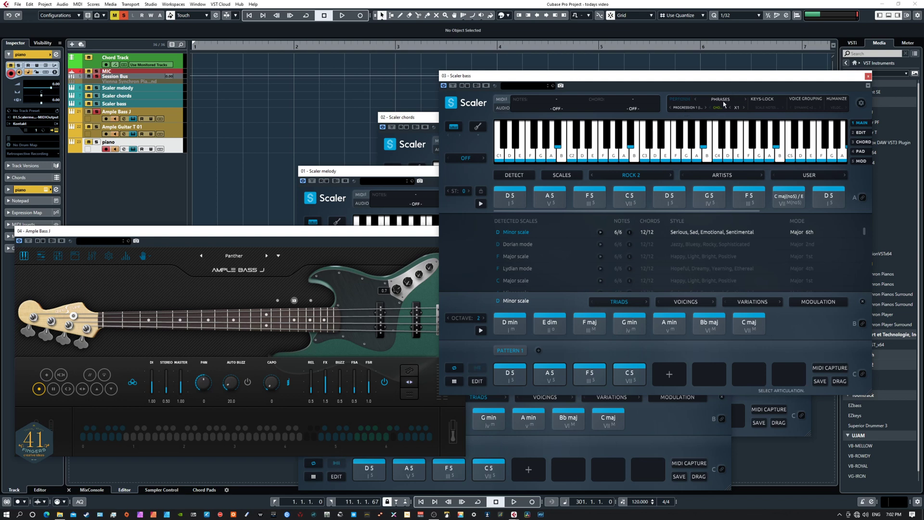
pyautogui.click(699, 109)
pyautogui.moveTo(725, 119)
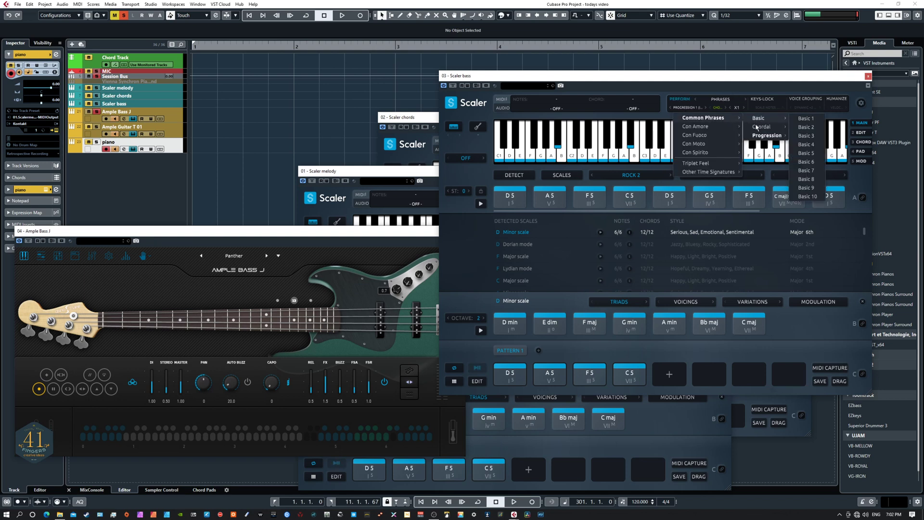
pyautogui.moveTo(758, 139)
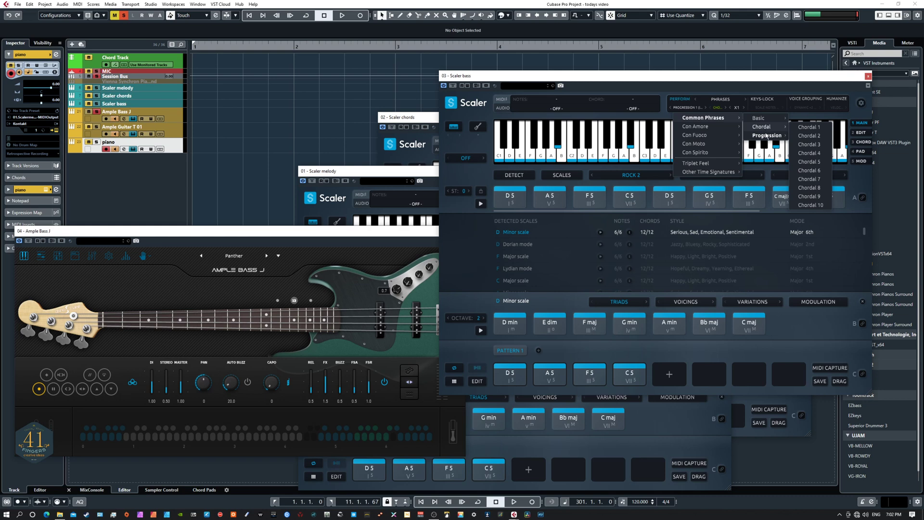
pyautogui.click(621, 80)
# Start playback, check the Scaler melody and Scaler chords settings, and look through the Common Performances categories in Scaler chords
pyautogui.press('space')
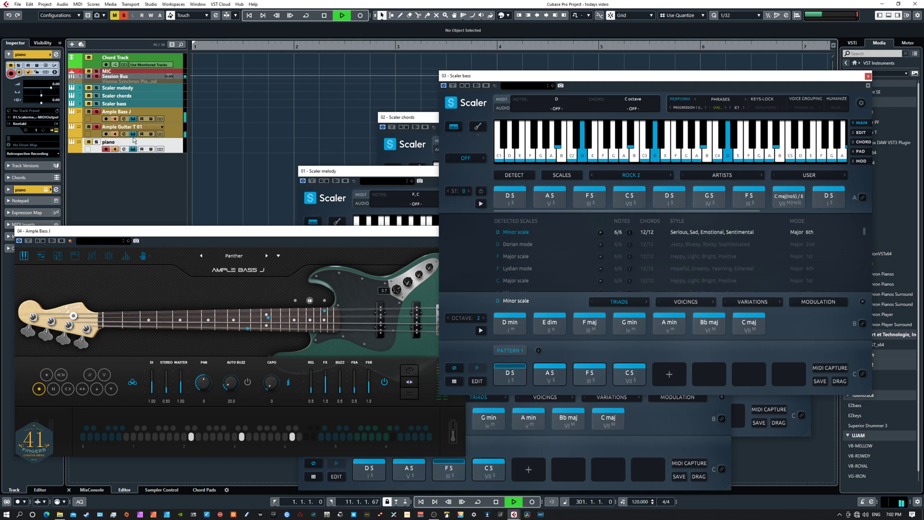
pyautogui.click(385, 177)
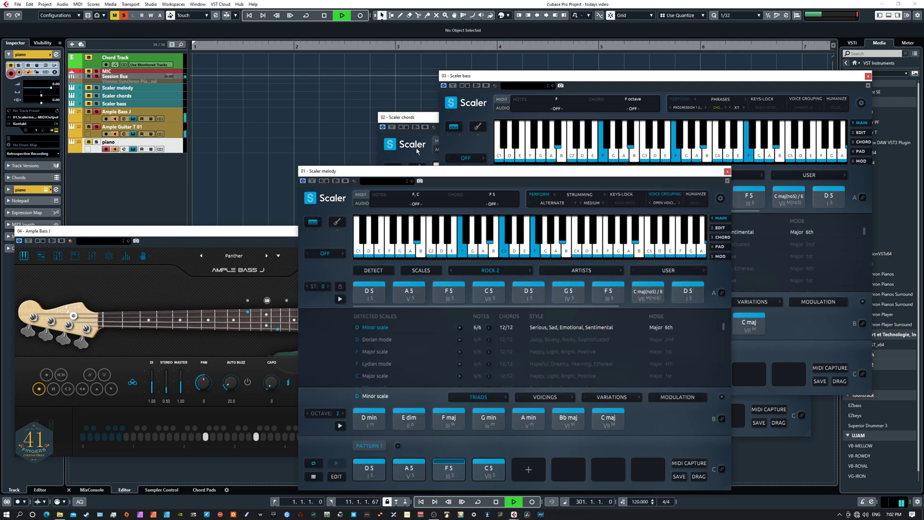
pyautogui.click(407, 117)
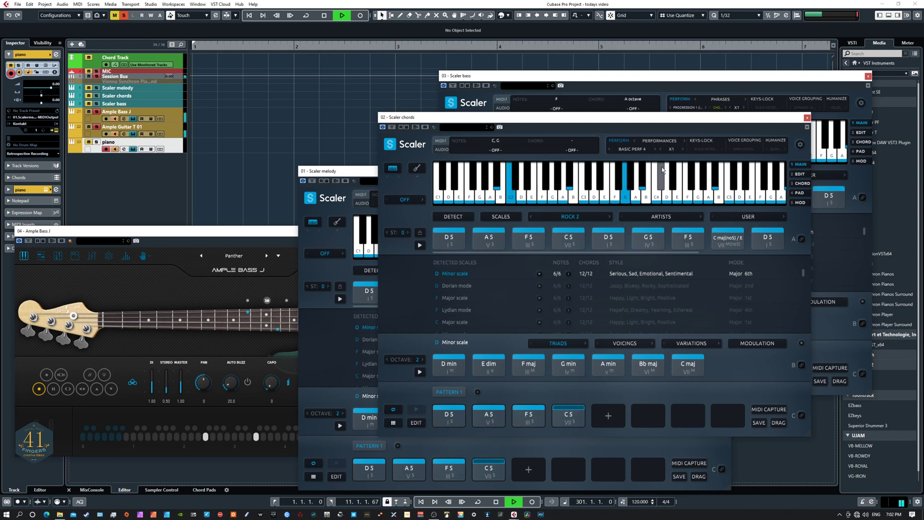
pyautogui.click(632, 150)
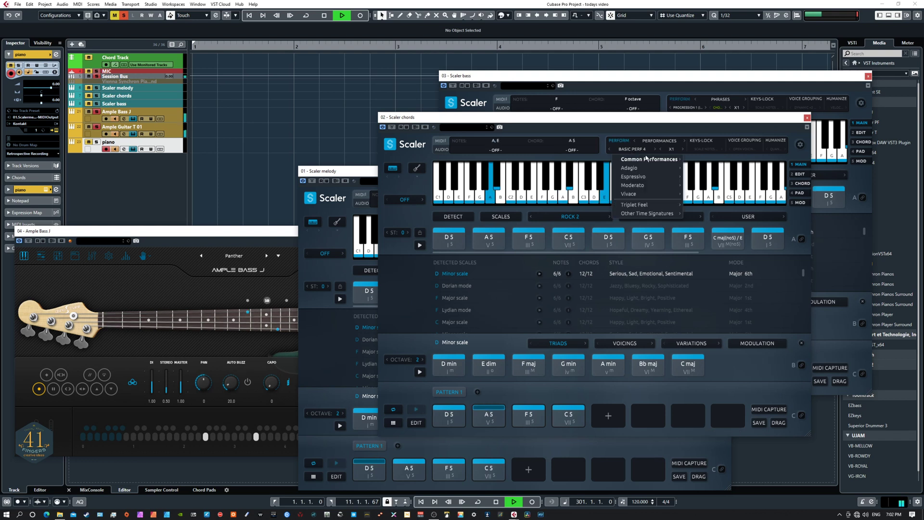
pyautogui.moveTo(674, 160)
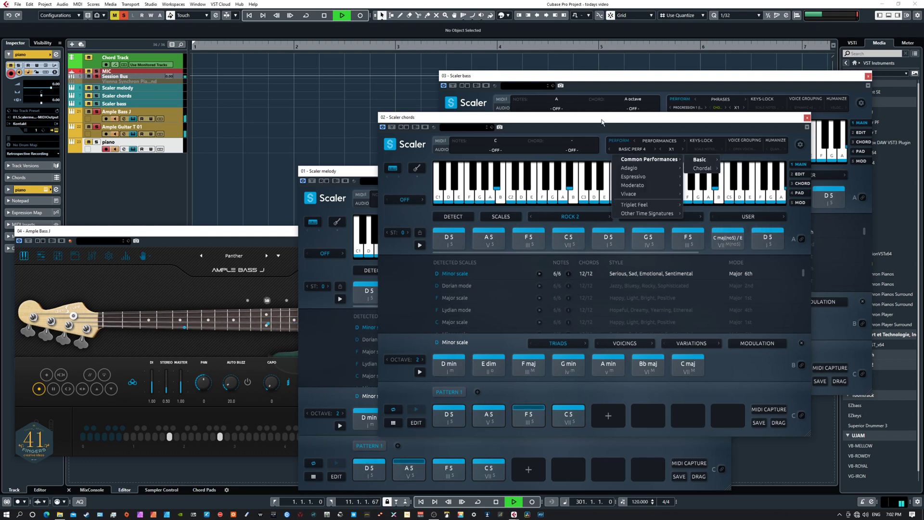
pyautogui.click(233, 195)
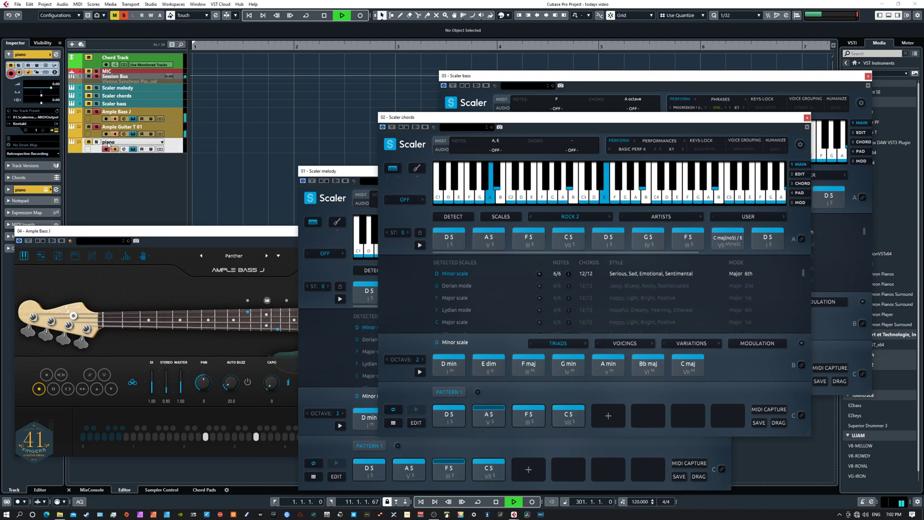
# Solo the piano and audition it with Scaler melody in front, ending with all instrument solos released and playback stopped
pyautogui.press('s')
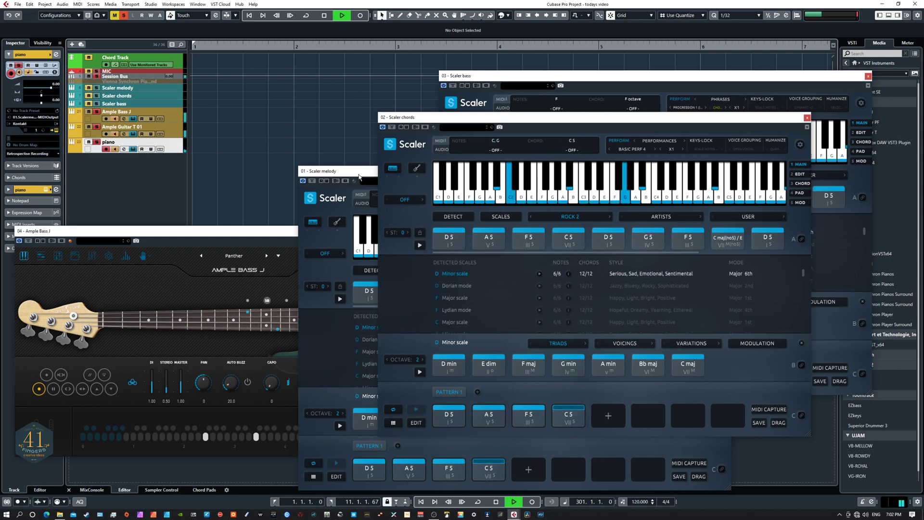
pyautogui.click(337, 171)
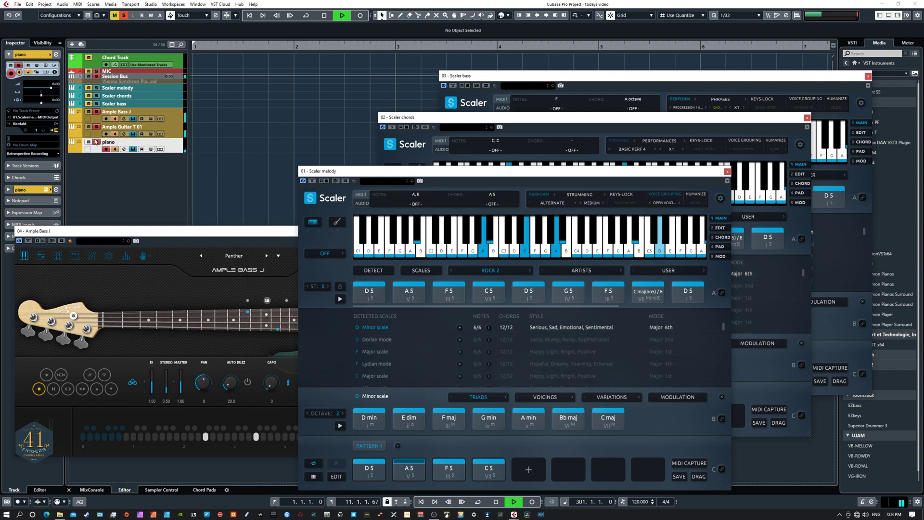
pyautogui.click(97, 114)
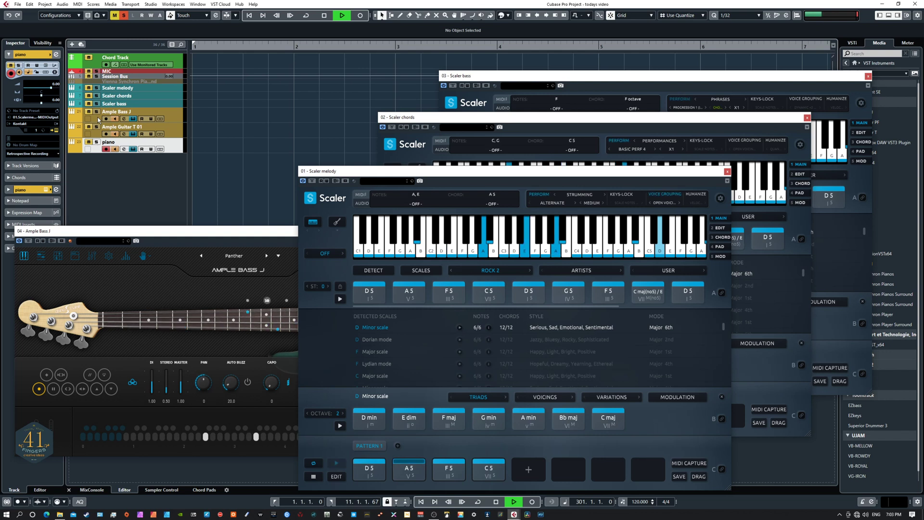
pyautogui.press('space')
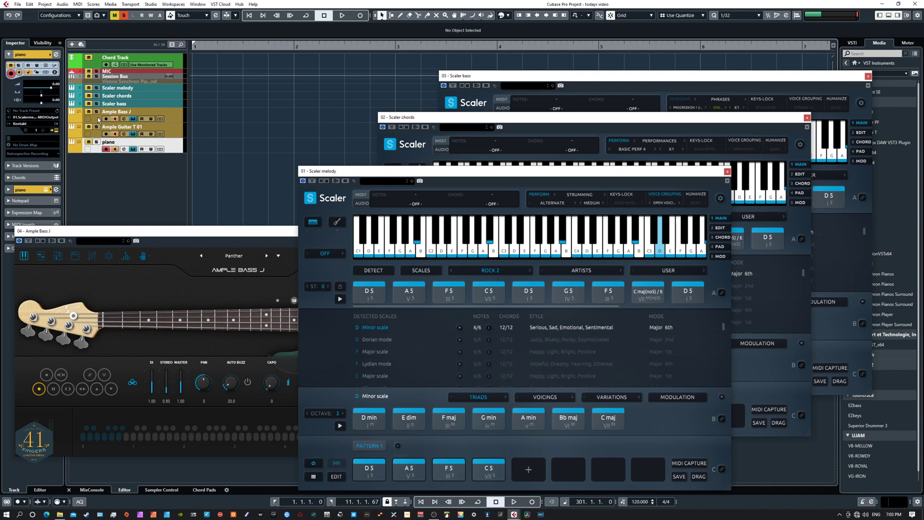